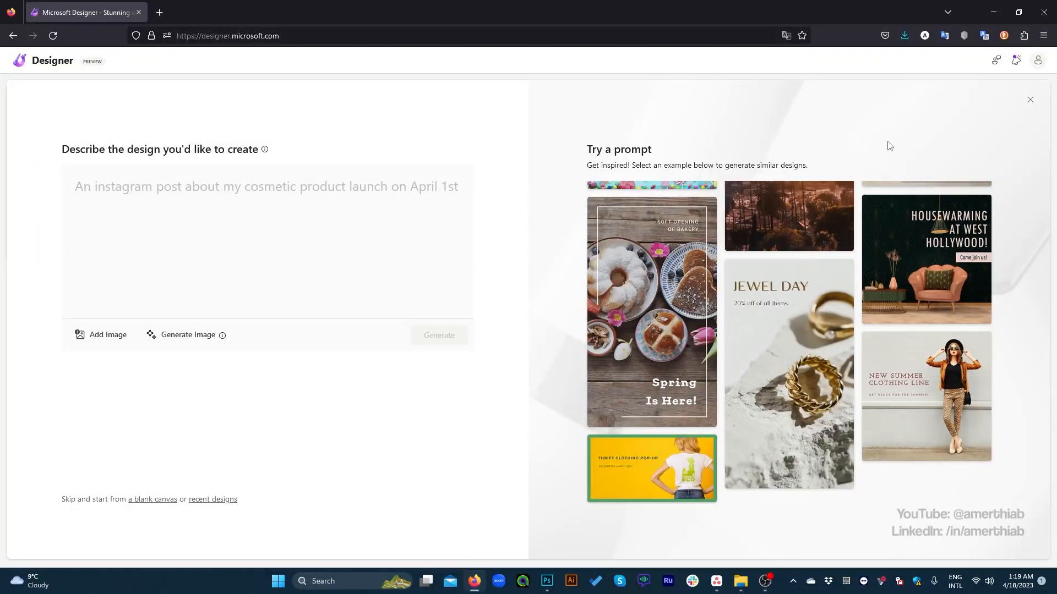
Step: Switch to Asana to view the Prj. AI Tools board with its Microsoft Designer task, and minimize the window
left_click(718, 590)
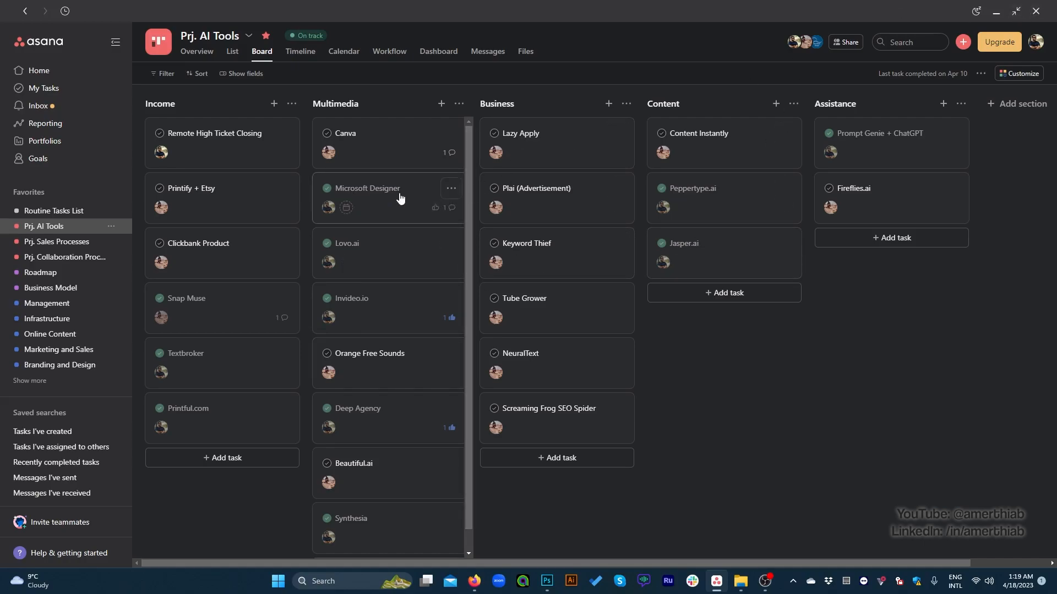
left_click(996, 16)
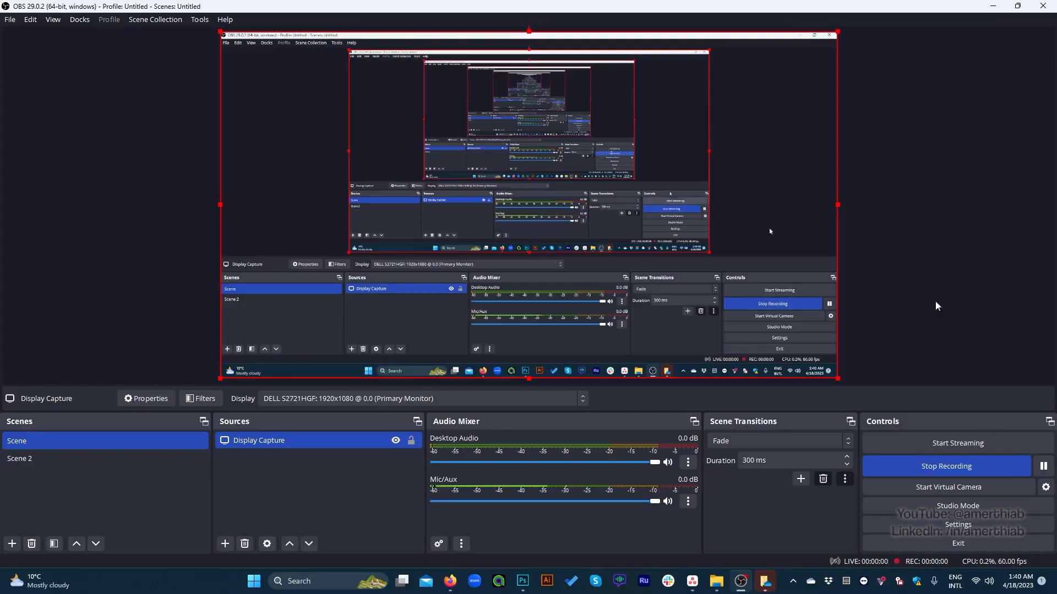
Step: Minimize OBS and open designer.microsoft.com in Firefox
left_click(995, 6)
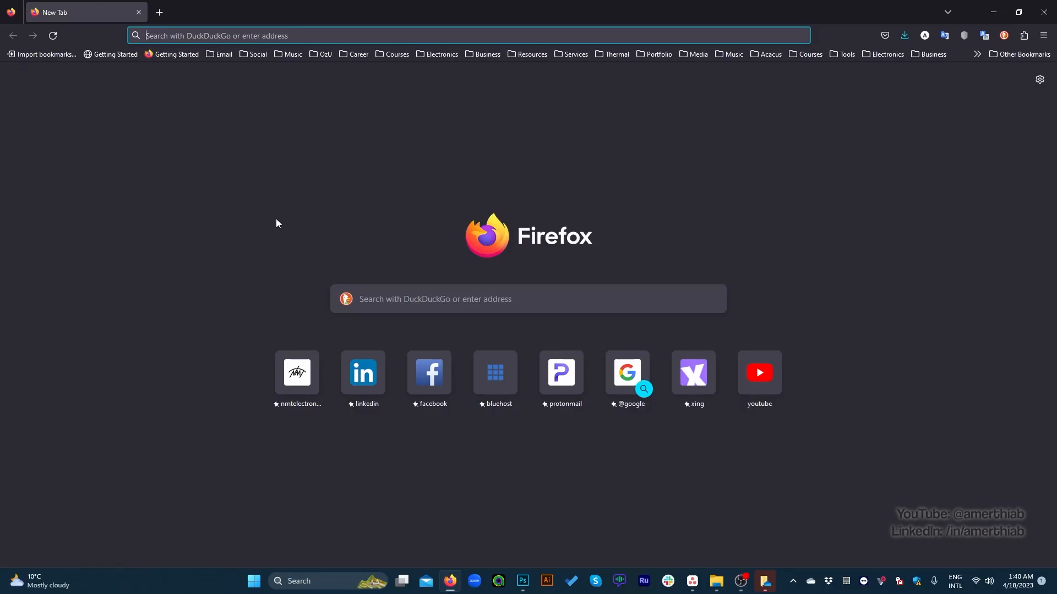
type("designer.microsoft.com/")
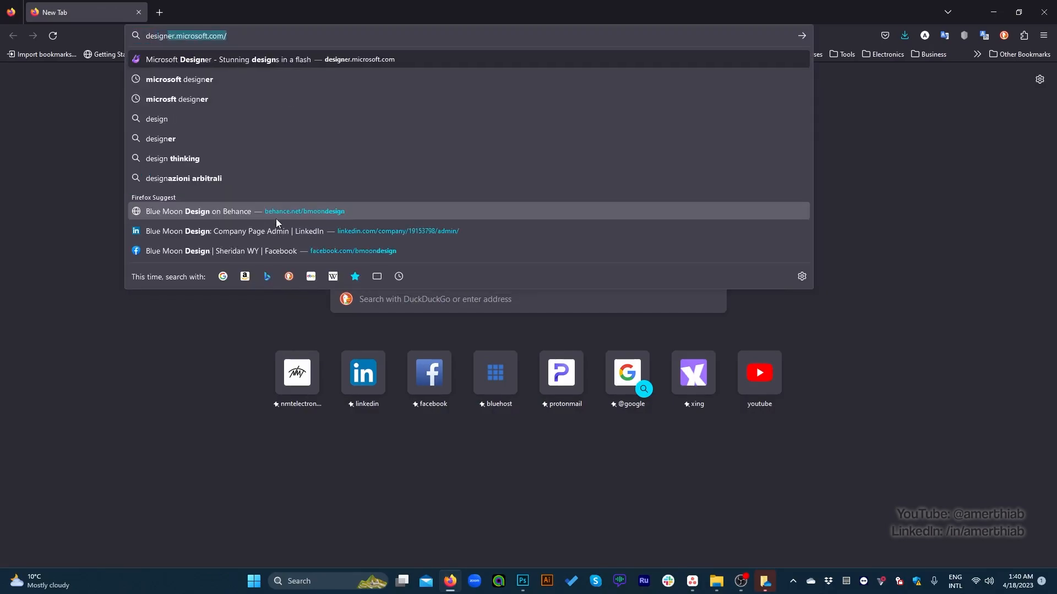
key("Return")
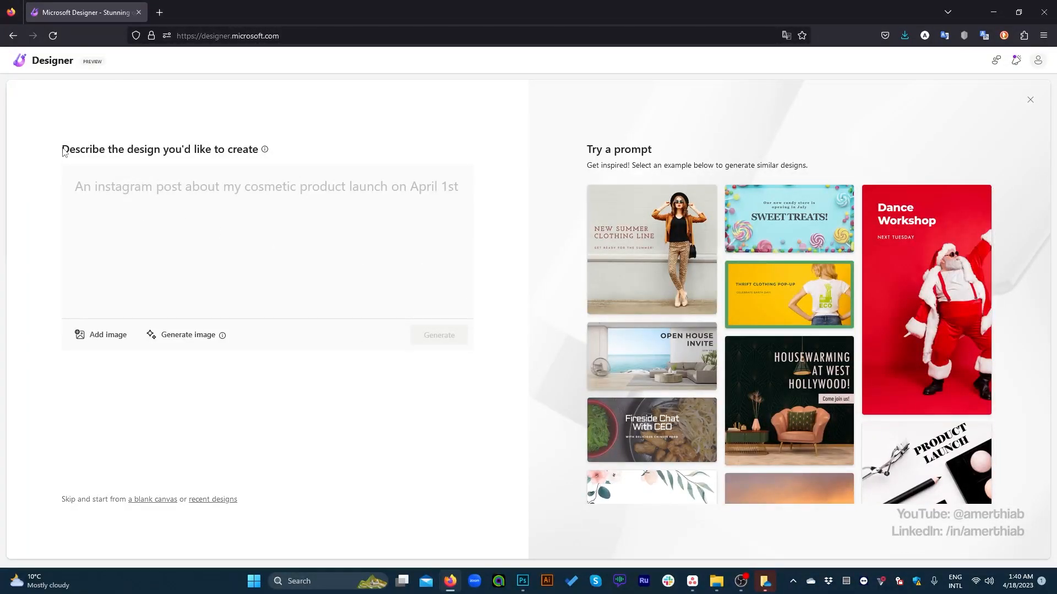
Step: Read the information note on the design description and browse the example designs under Try a prompt
mouse_move(265, 151)
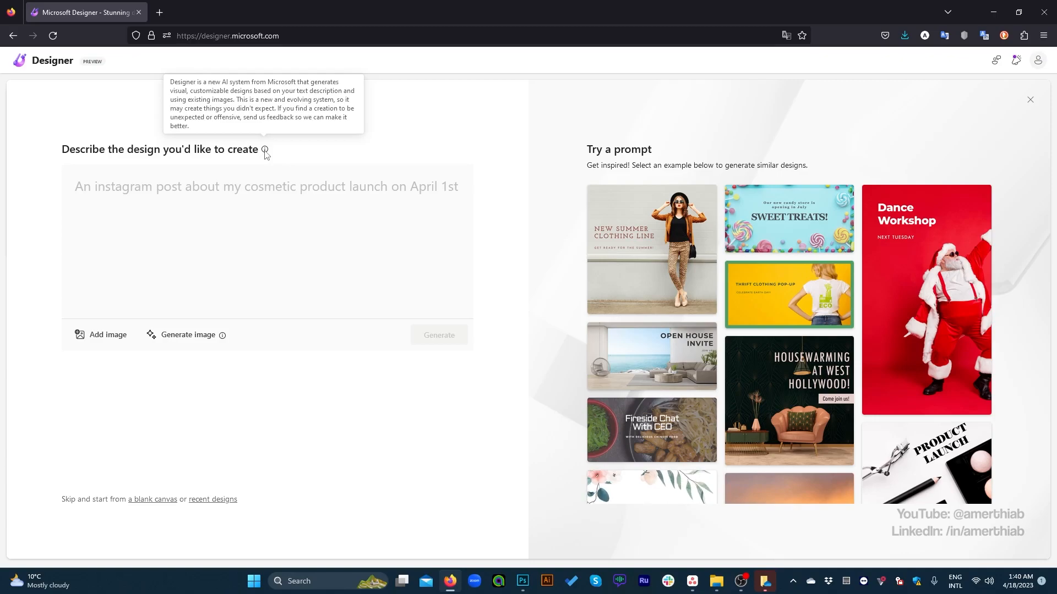
scroll(669, 308, "down", 2)
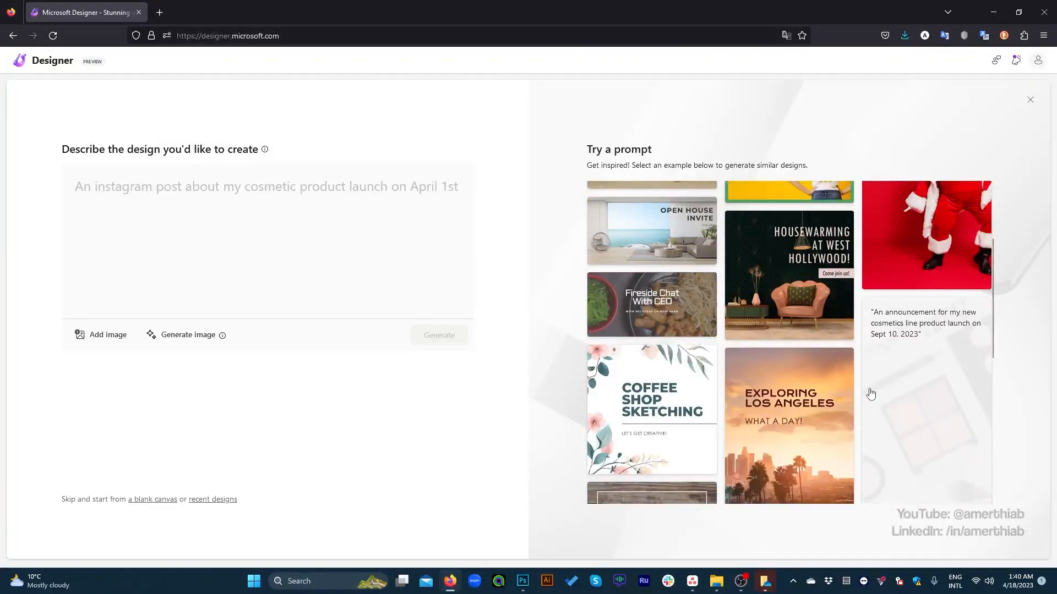
scroll(623, 315, "down", 3)
scroll(770, 411, "down", 2)
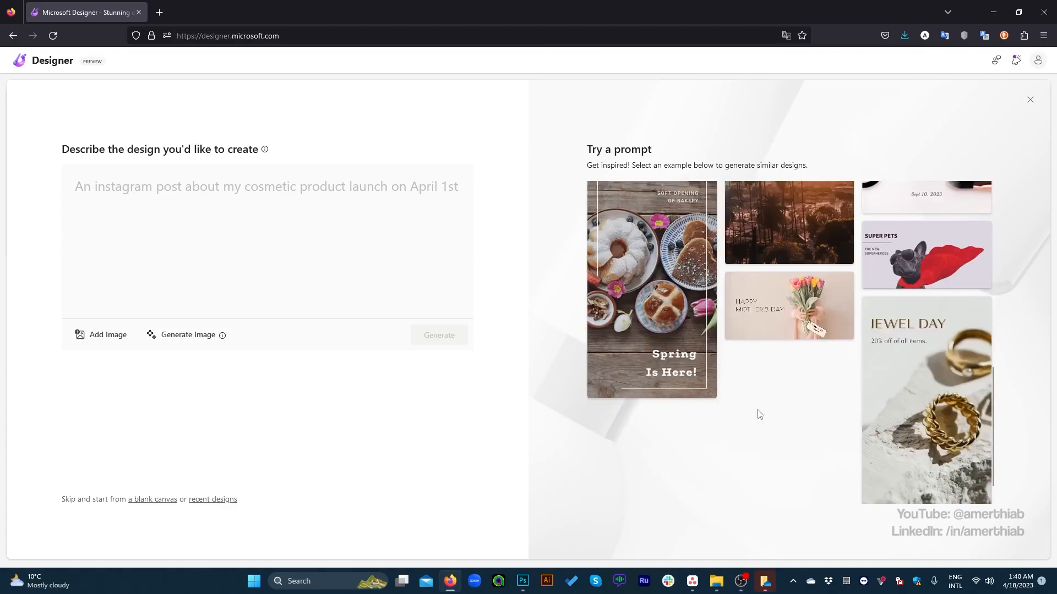
scroll(662, 330, "up", 6)
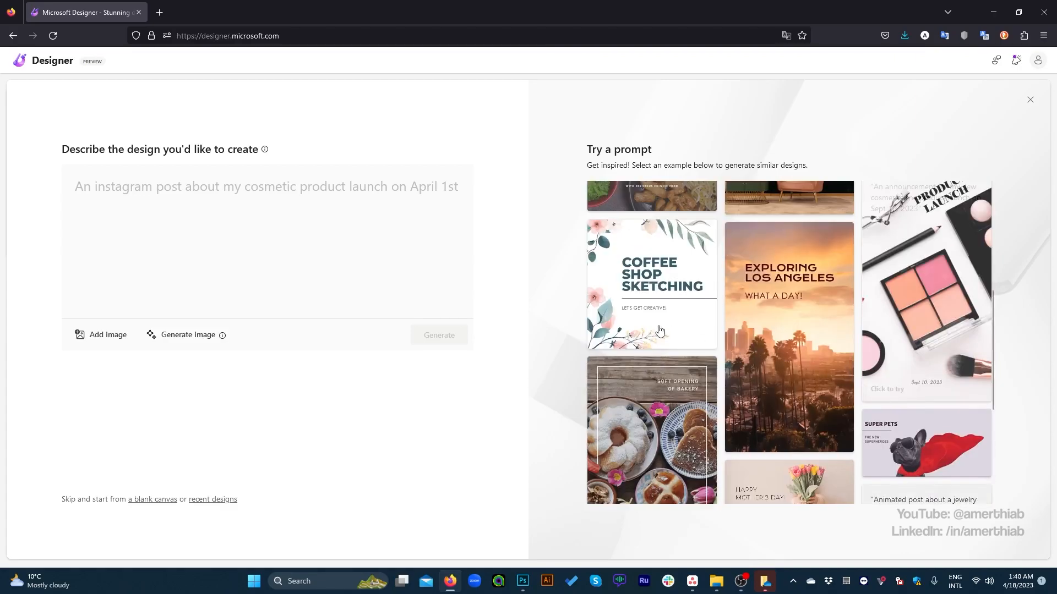
scroll(707, 352, "down", 2)
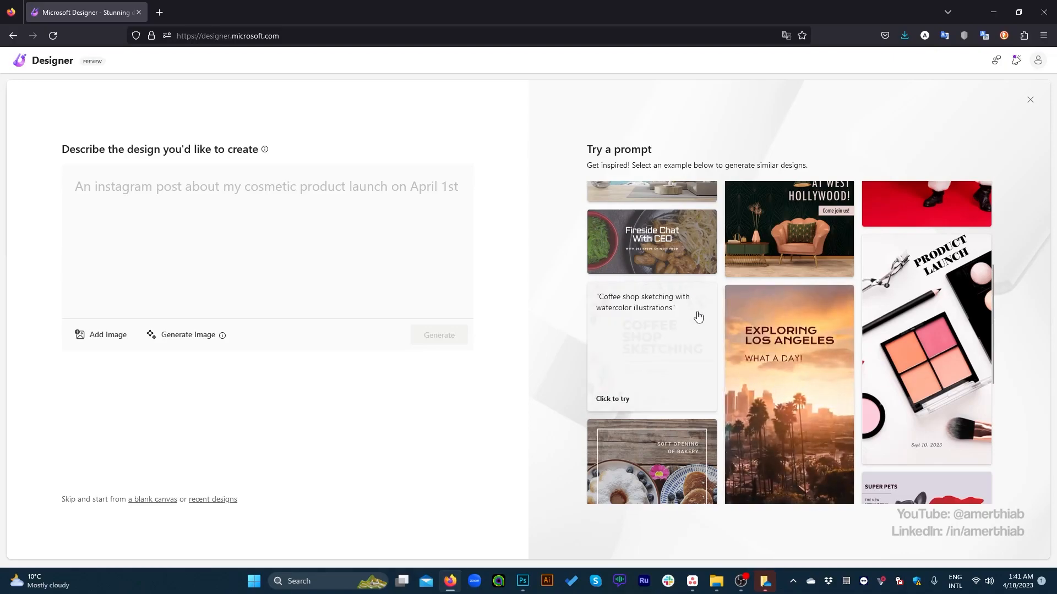
scroll(698, 317, "up", 3)
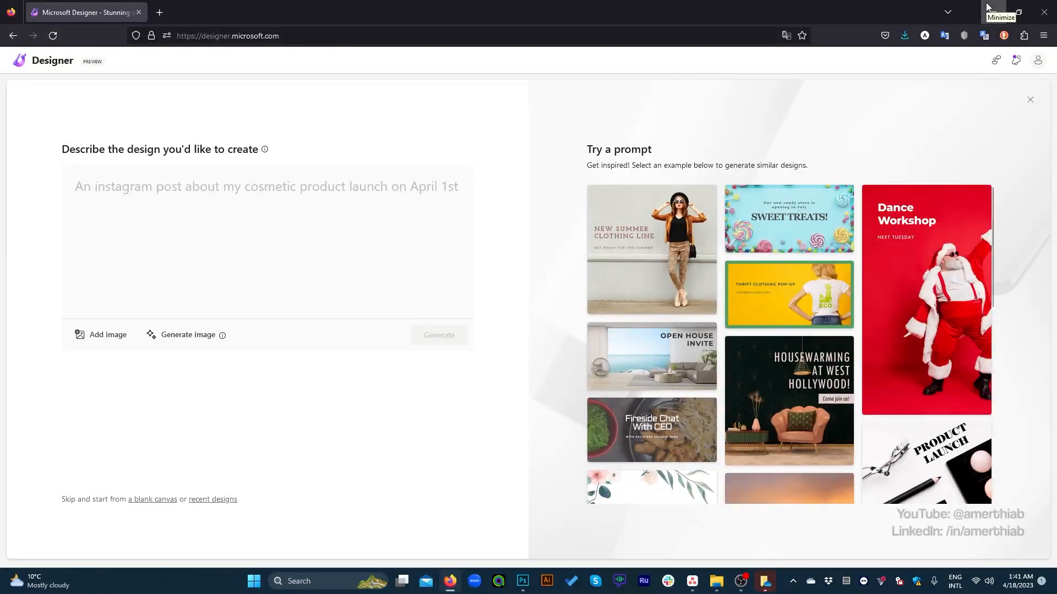
Step: Switch to Photoshop, maximize its window and hide the BMD-WED-PSY-230405 layer group
left_click(522, 581)
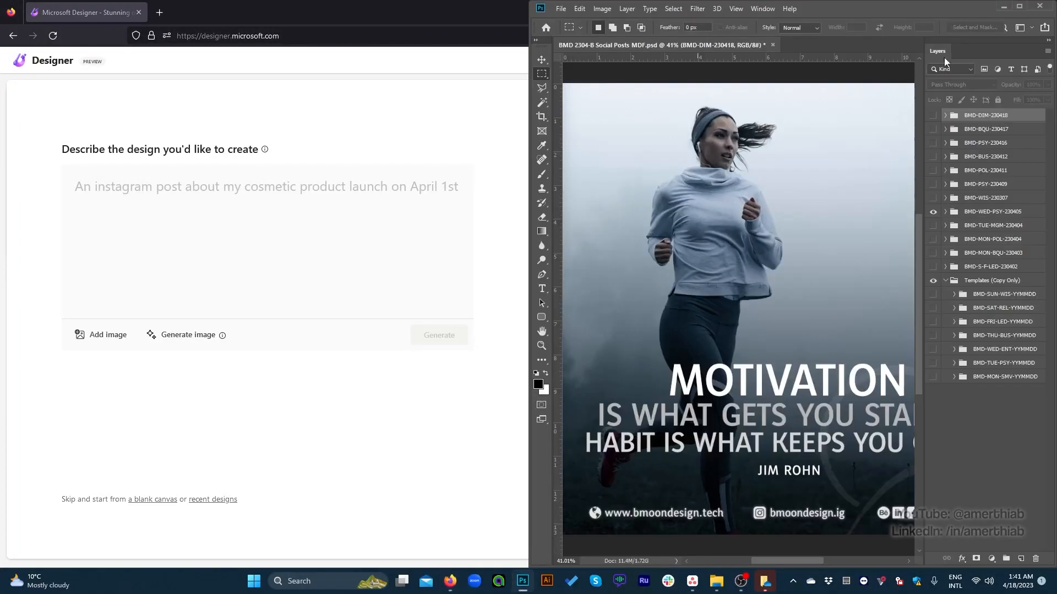
left_click(1015, 8)
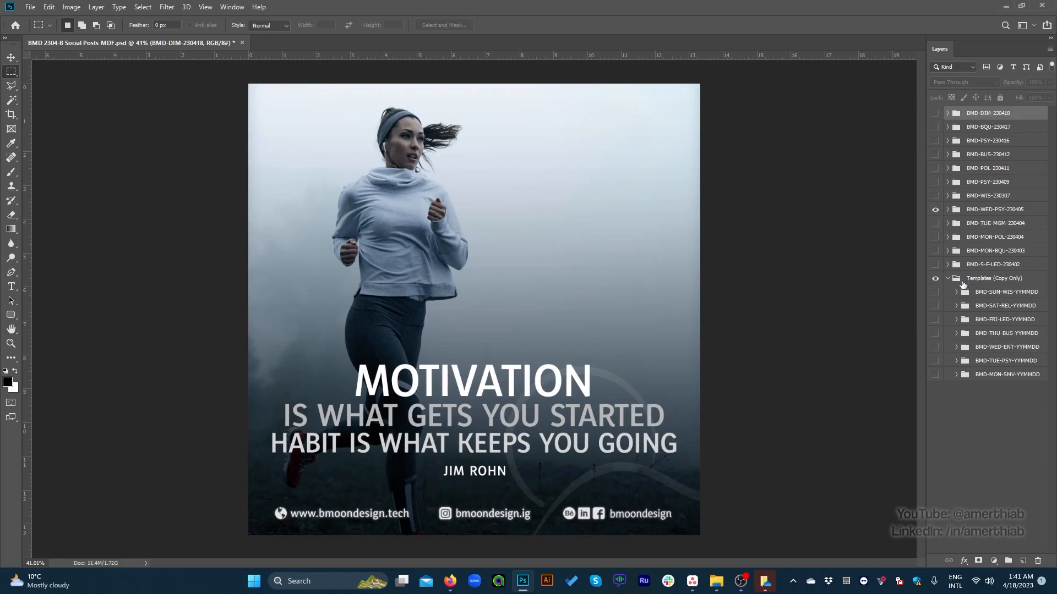
left_click(935, 209)
Step: Preview the post templates in the Templates (Copy Only) group one at a time, from BMD-MON-SMV-YYMMDD up to BMD-SUN-WIS-YYMMDD
left_click(935, 374)
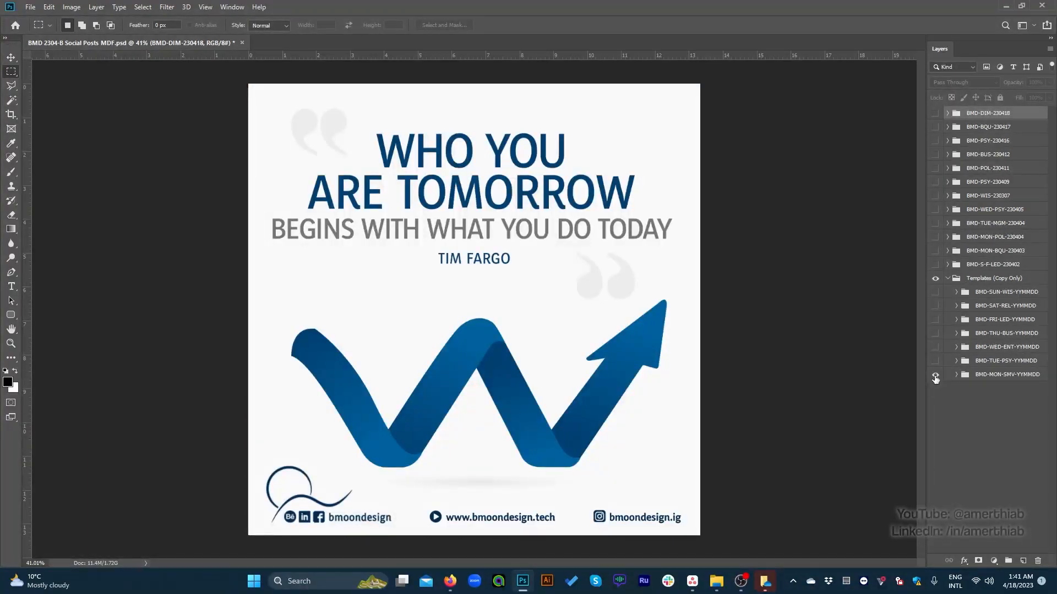
left_click(934, 377)
left_click(934, 361)
left_click(935, 360)
left_click(936, 348)
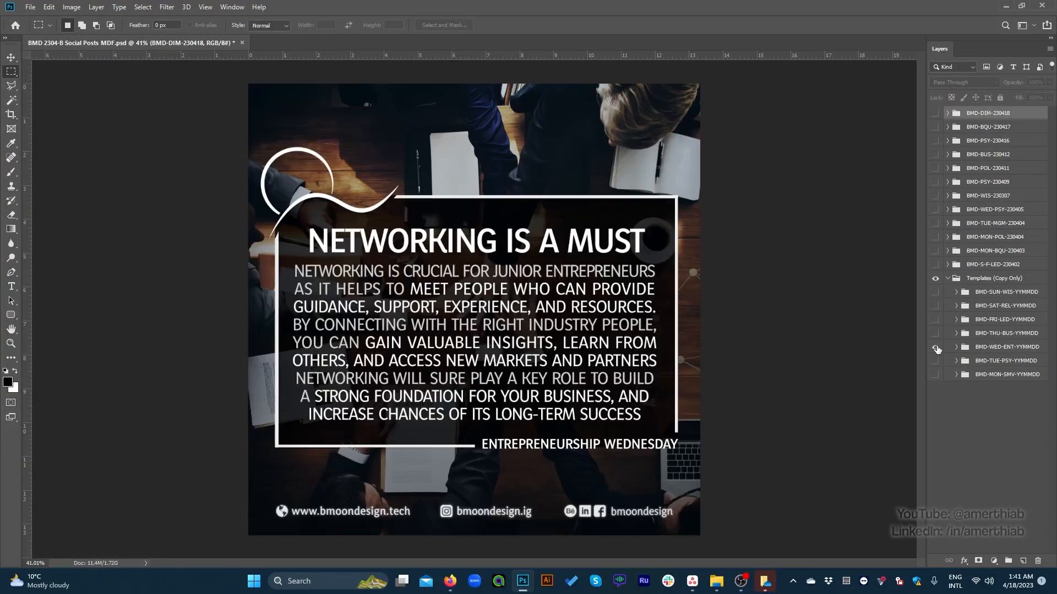
left_click(935, 347)
left_click(934, 334)
left_click(935, 334)
left_click(935, 319)
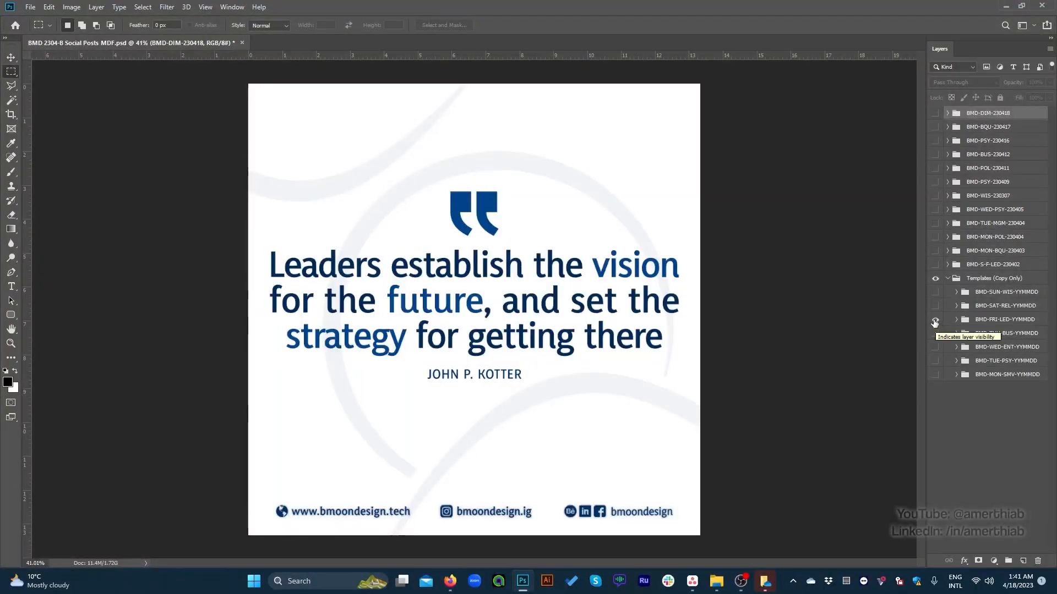
left_click(935, 320)
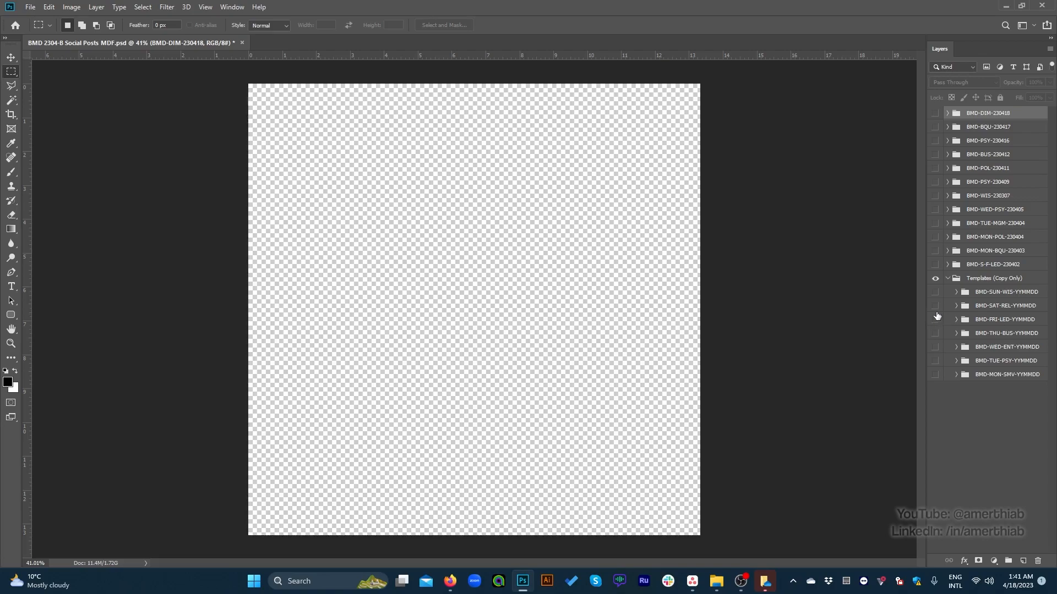
left_click(935, 306)
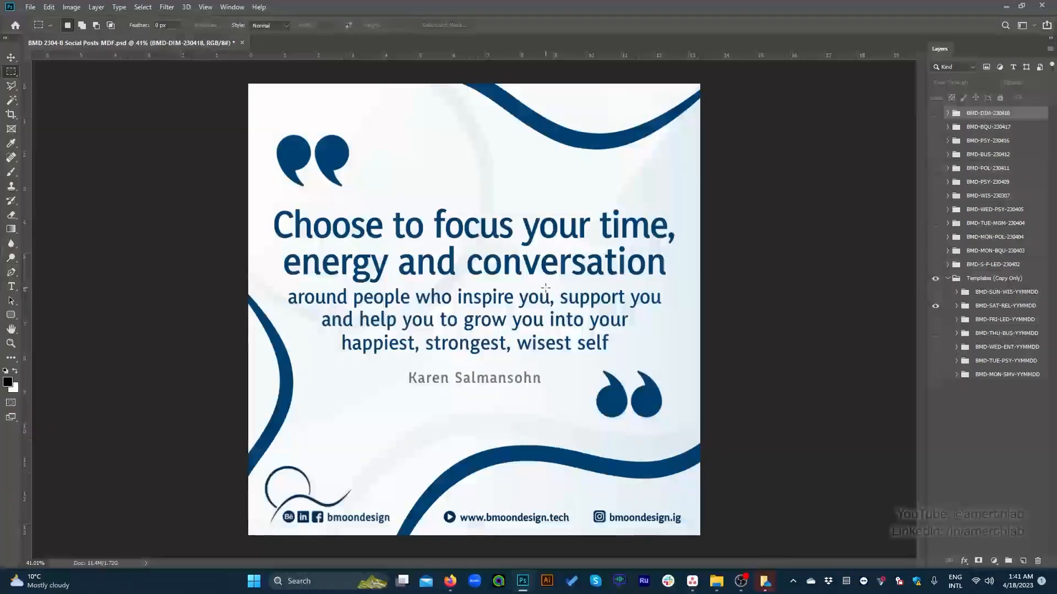
left_click(937, 307)
left_click(936, 294)
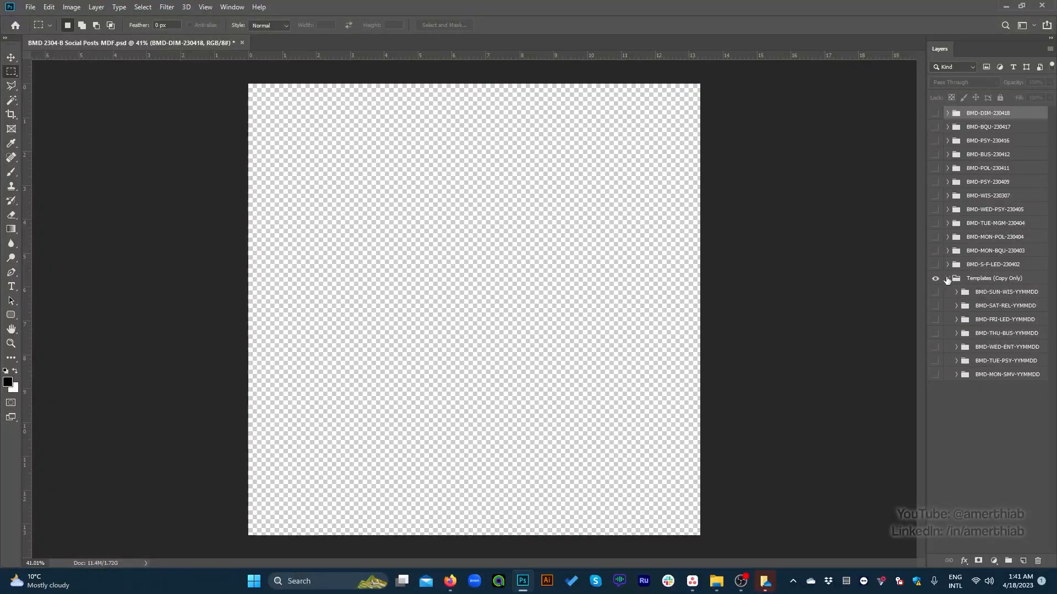
left_click(936, 294)
Step: Show and hide the BMD-THU-BUS-YYMMDD and BMD-WED-ENT-YYMMDD templates again to compare their layouts
left_click(936, 334)
left_click(936, 335)
left_click(936, 348)
left_click(936, 348)
left_click(935, 334)
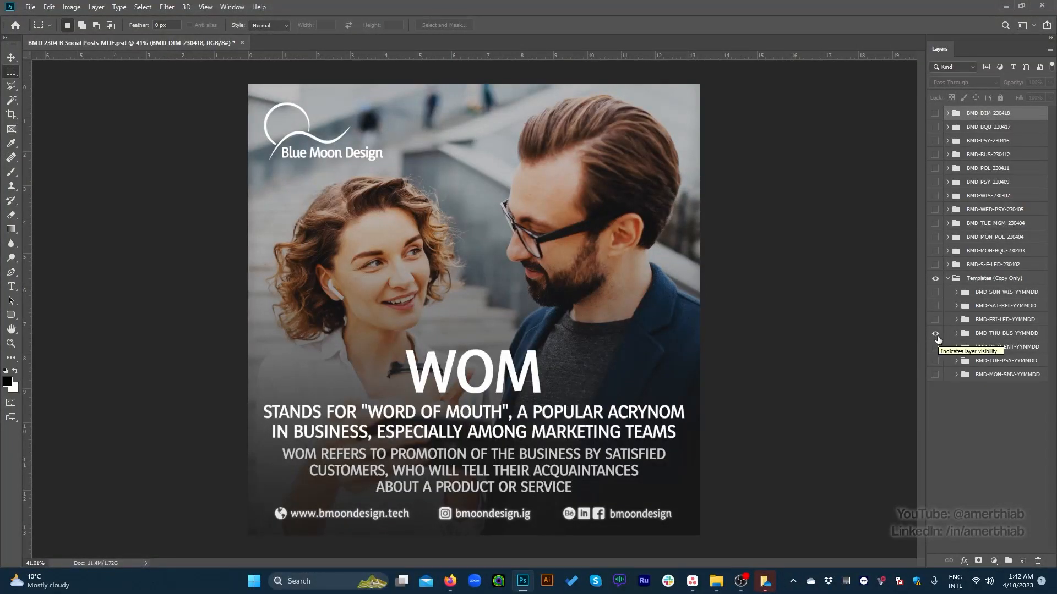
left_click(936, 335)
left_click(935, 354)
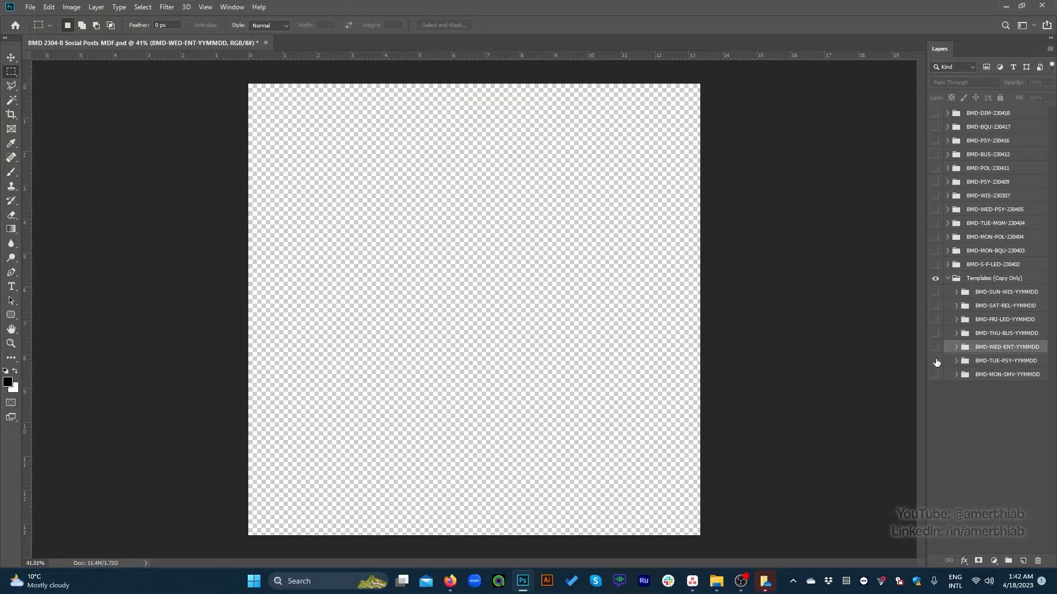
Step: Show BMD-TUE-PSY-YYMMDD, outline its logo watermark, contact line and headline with temporary marquee selections, and hide it again
left_click(936, 361)
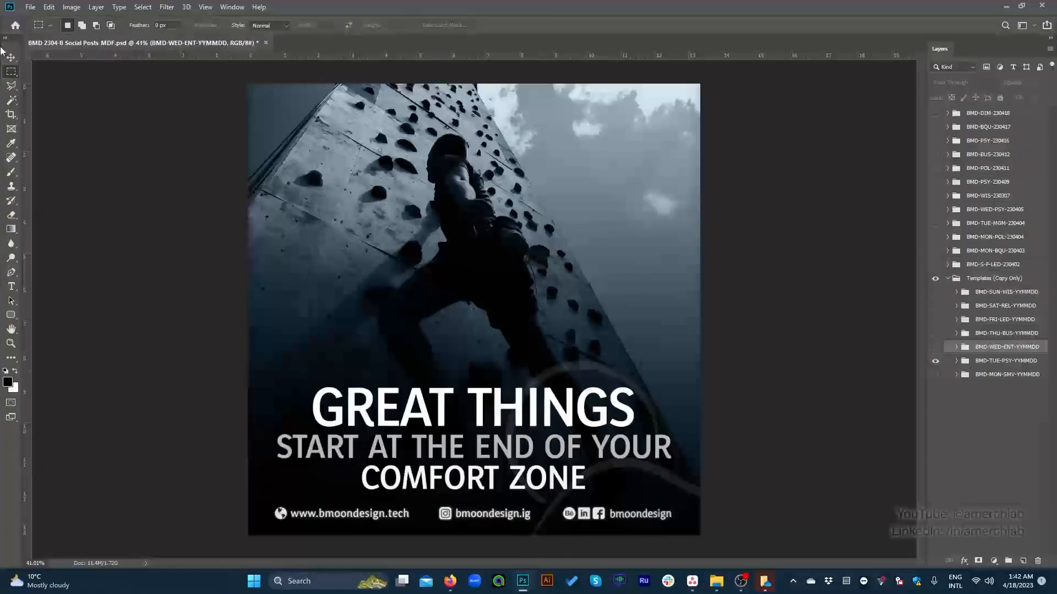
left_click_drag(479, 337, 722, 562)
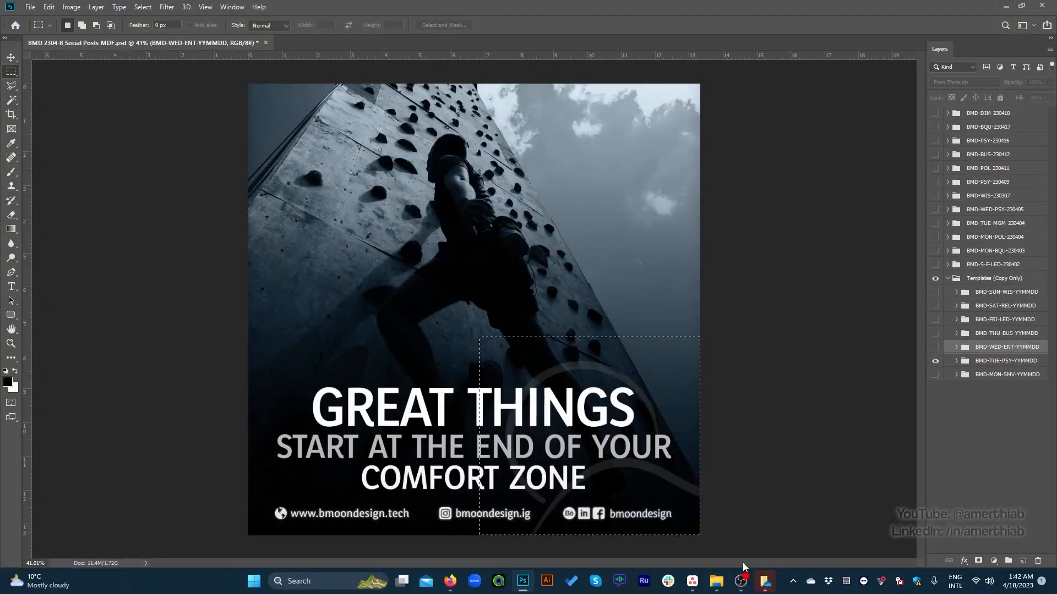
left_click(750, 536)
left_click_drag(257, 496, 681, 529)
left_click(721, 517)
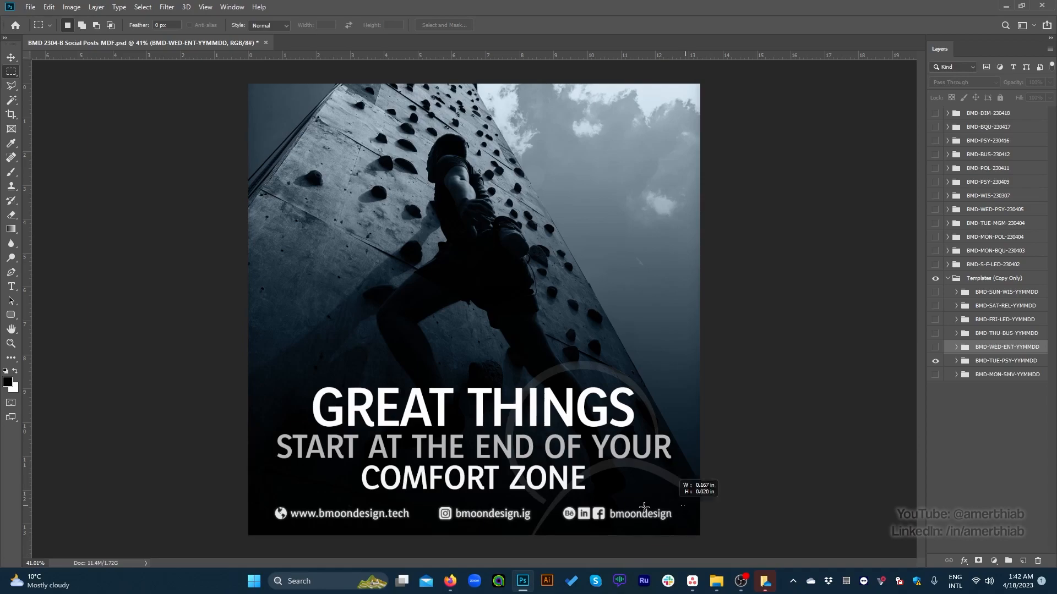
left_click_drag(263, 504, 677, 527)
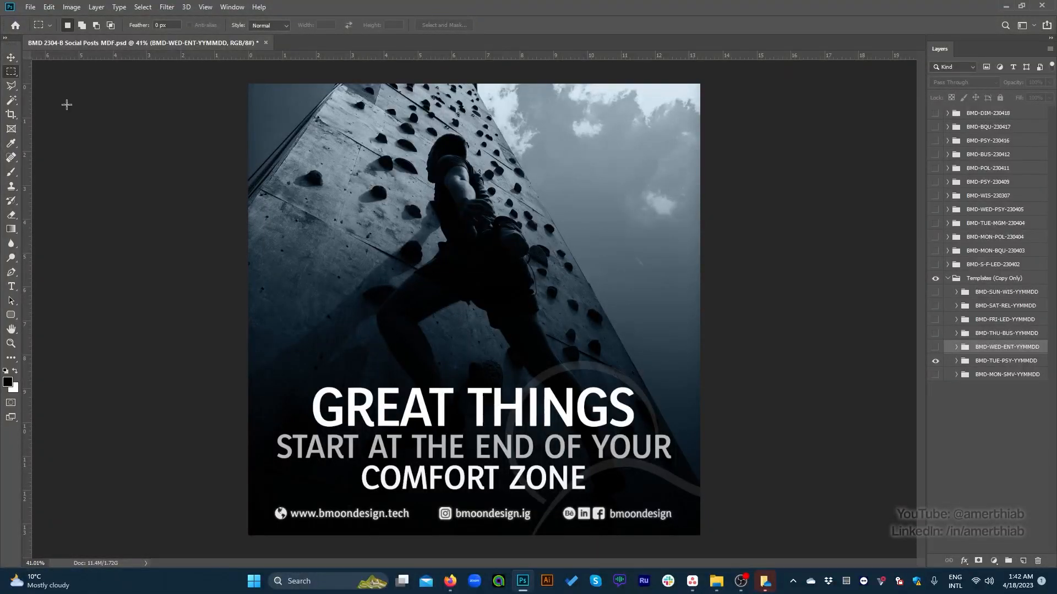
left_click_drag(253, 380, 690, 497)
left_click(663, 488)
left_click(955, 363)
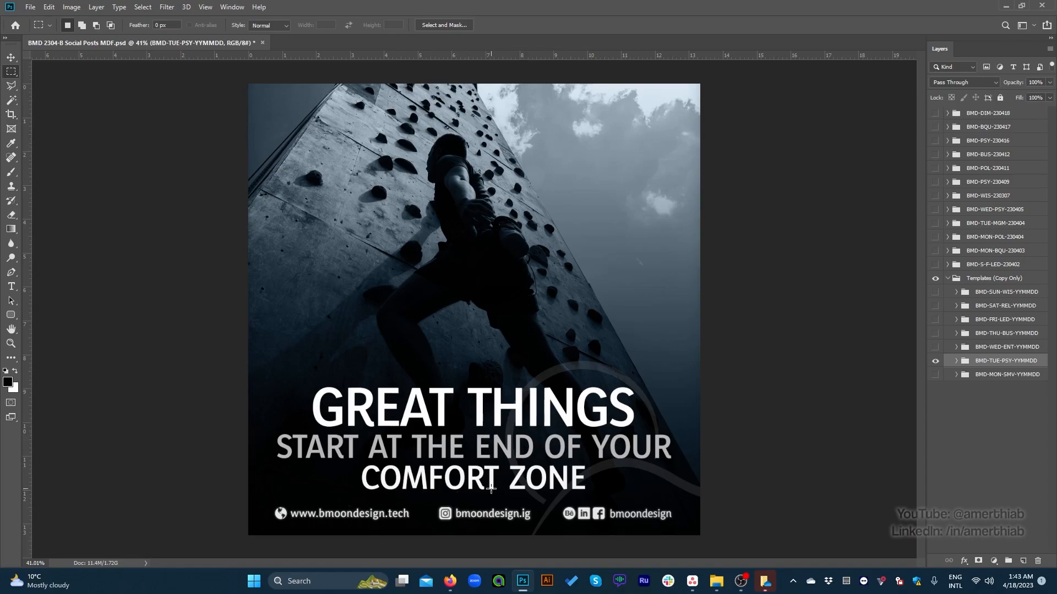
left_click(935, 360)
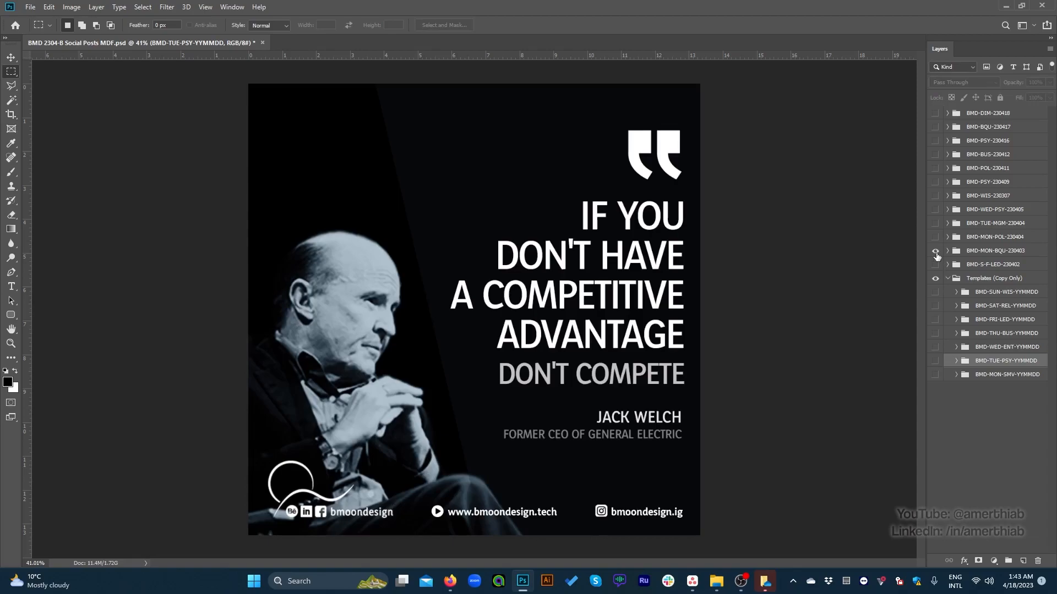
Step: Preview the finished posts BMD-MON-BQU-230403, BMD-WED-PSY-230405 and BMD-DIM-230418 one at a time, hiding each again
left_click(935, 251)
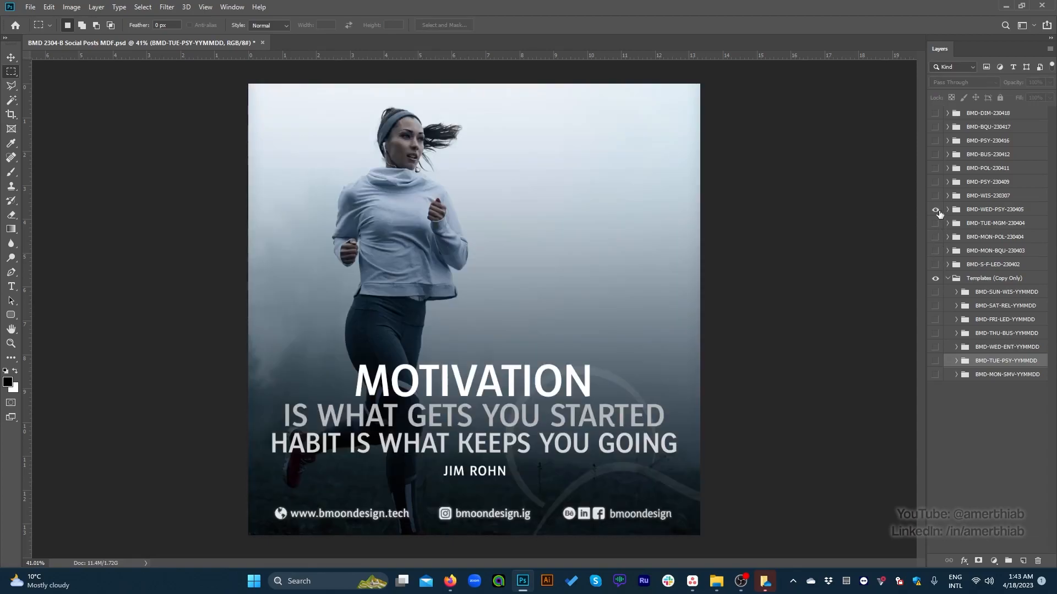
left_click(935, 210)
left_click(935, 210)
left_click(935, 210)
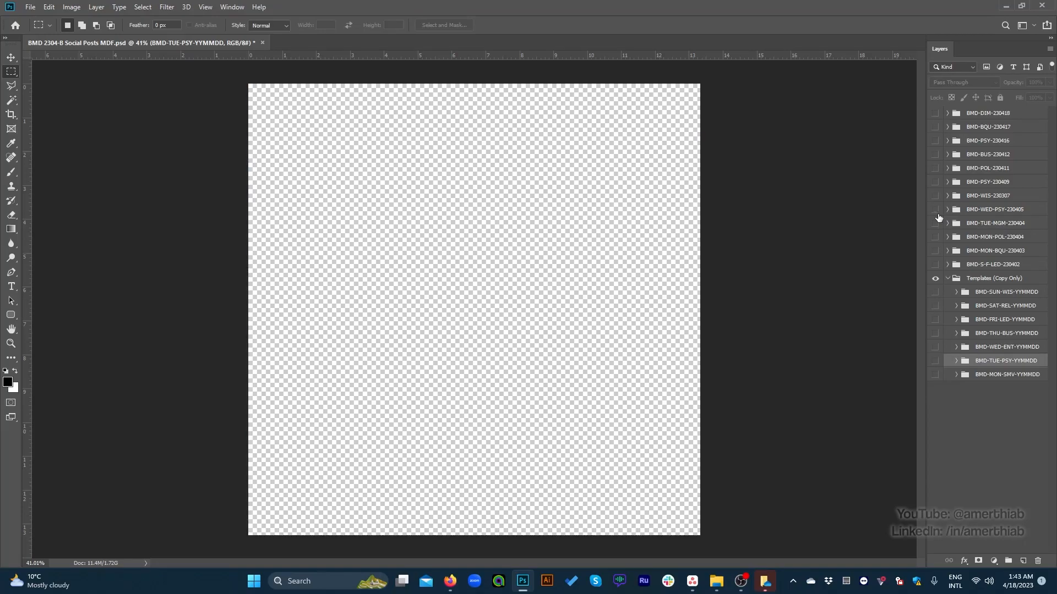
left_click(935, 114)
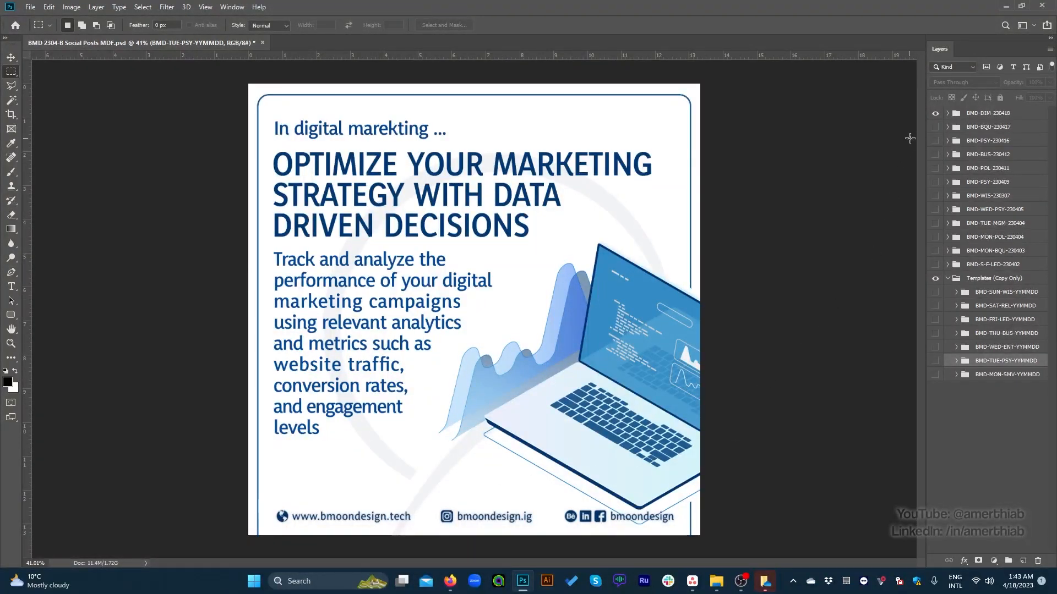
left_click(935, 113)
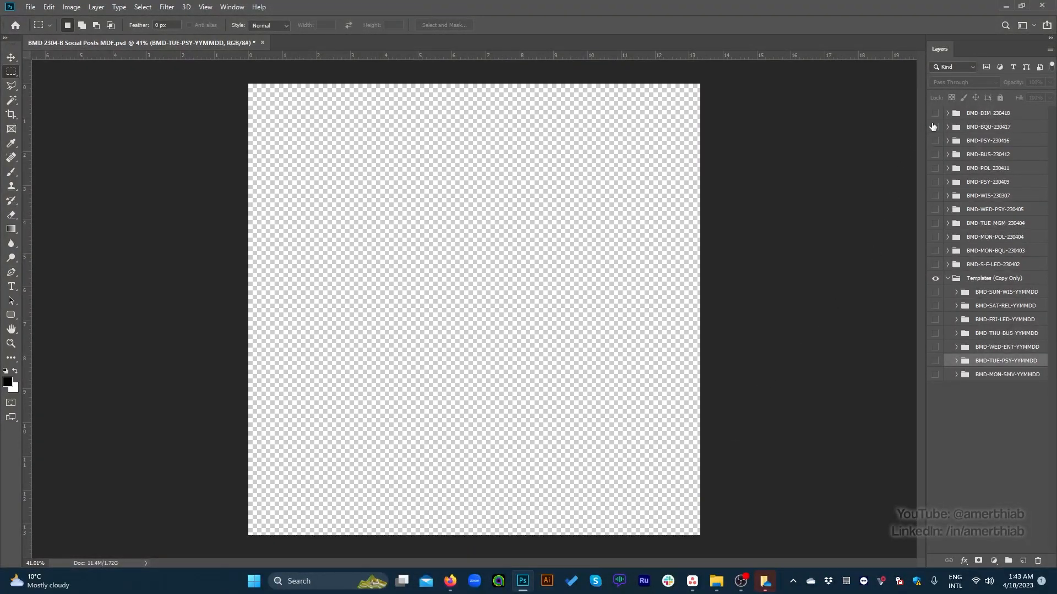
Step: Recheck the BMD-TUE-PSY-YYMMDD template and the finished posts, and leave only the BMD-WED-PSY-230405 post shown
left_click(935, 361)
left_click(935, 361)
left_click(935, 252)
left_click(936, 252)
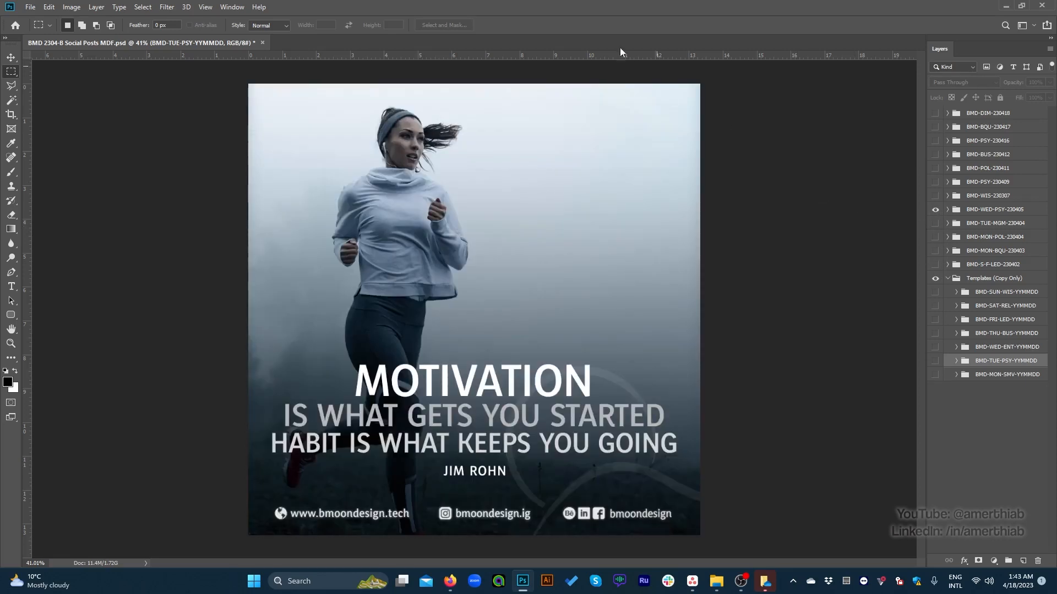
Step: Arrange Photoshop and the Firefox Microsoft Designer window side by side, with the entire motivation post in view
left_click_drag(606, 25, 1054, 165)
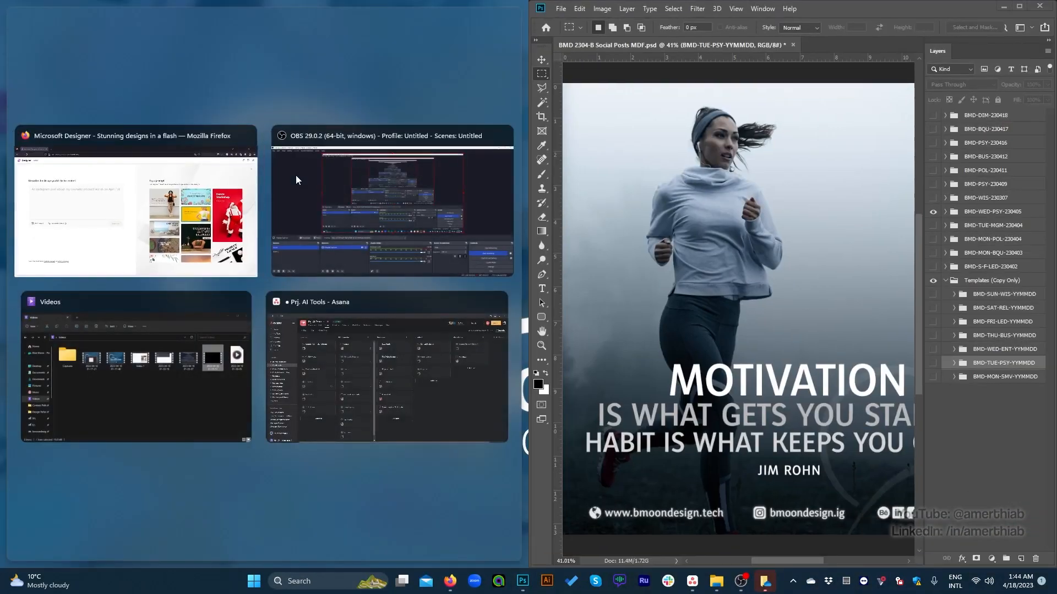
left_click(179, 190)
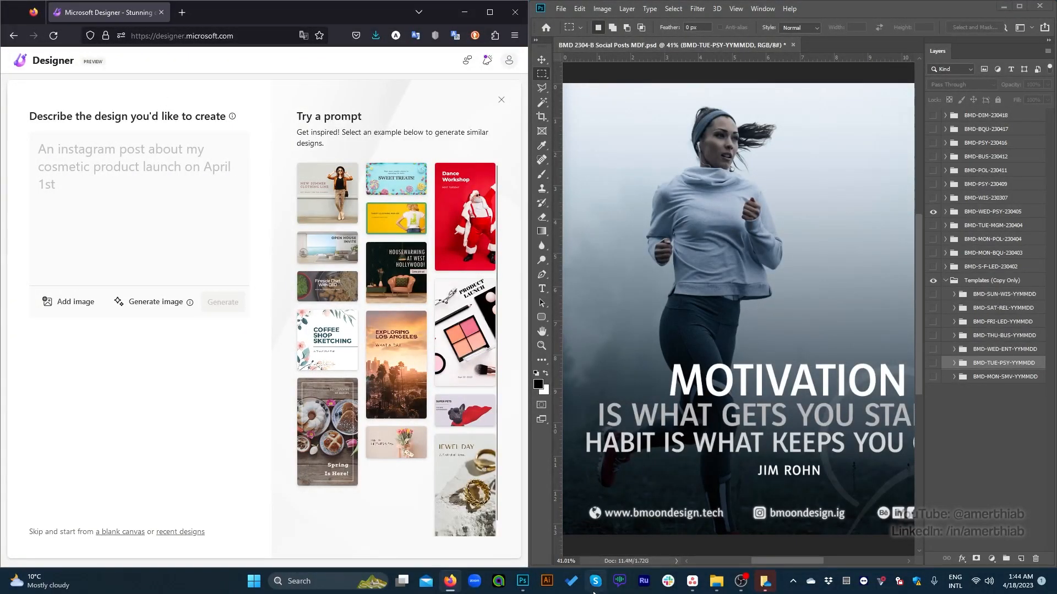
left_click(566, 562)
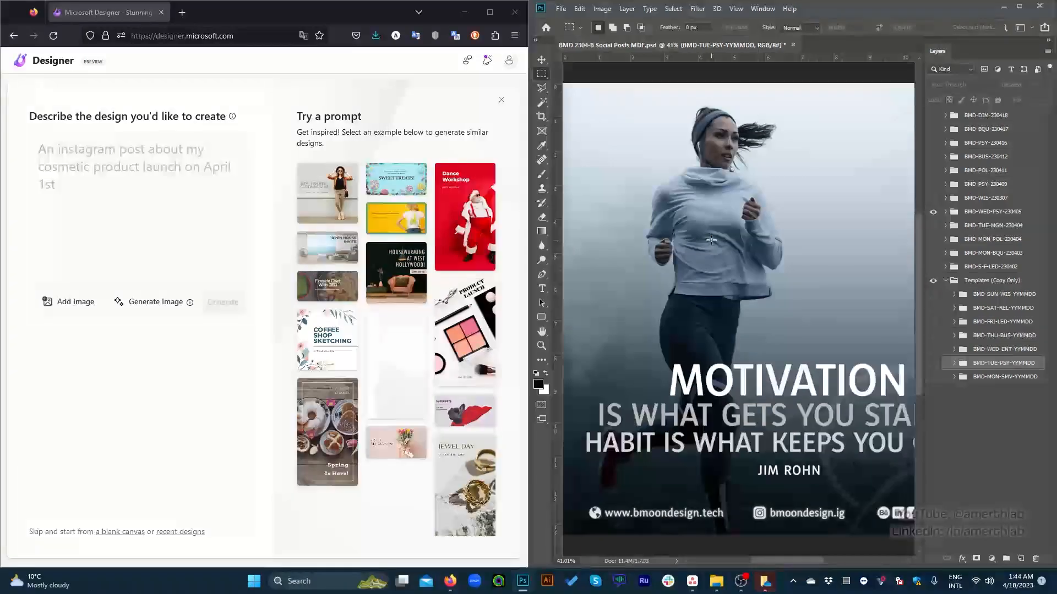
scroll(711, 240, "right", 2)
scroll(711, 240, "down", 2)
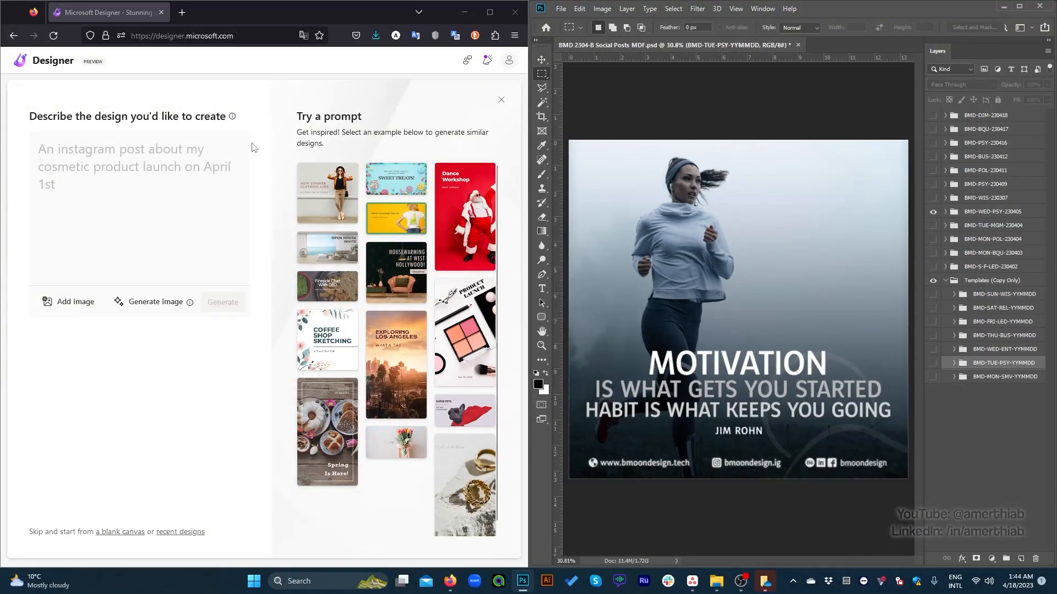
Step: Begin the design description with "A motivational social post, in square layout"
left_click(140, 177)
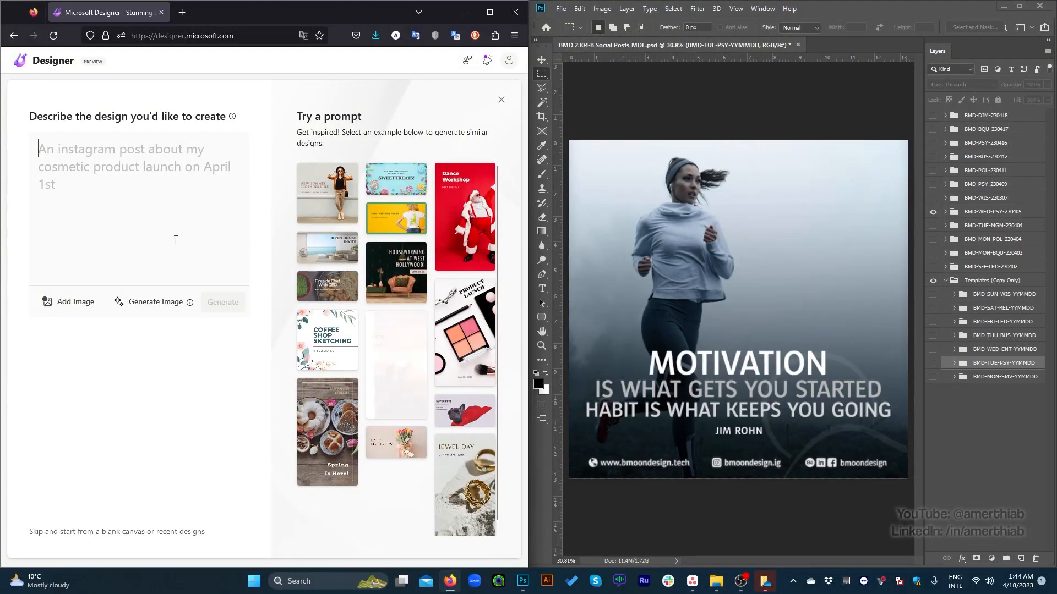
type("A motiv")
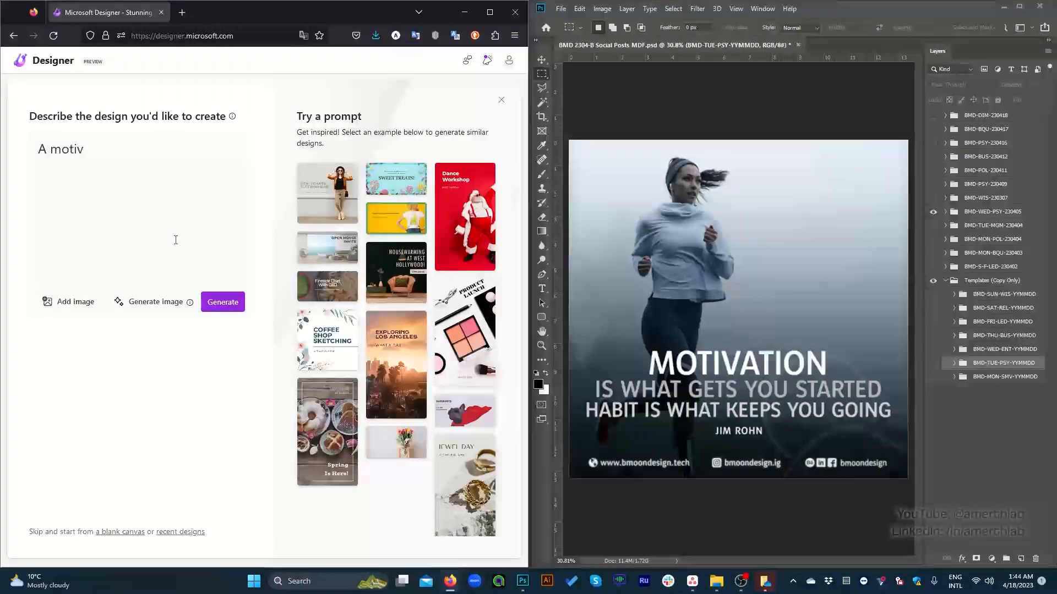
type("ational social ed")
key("BackSpace")
key("BackSpace")
type(",m")
key("BackSpace")
key("BackSpace")
type("med")
key("BackSpace")
key("BackSpace")
key("BackSpace")
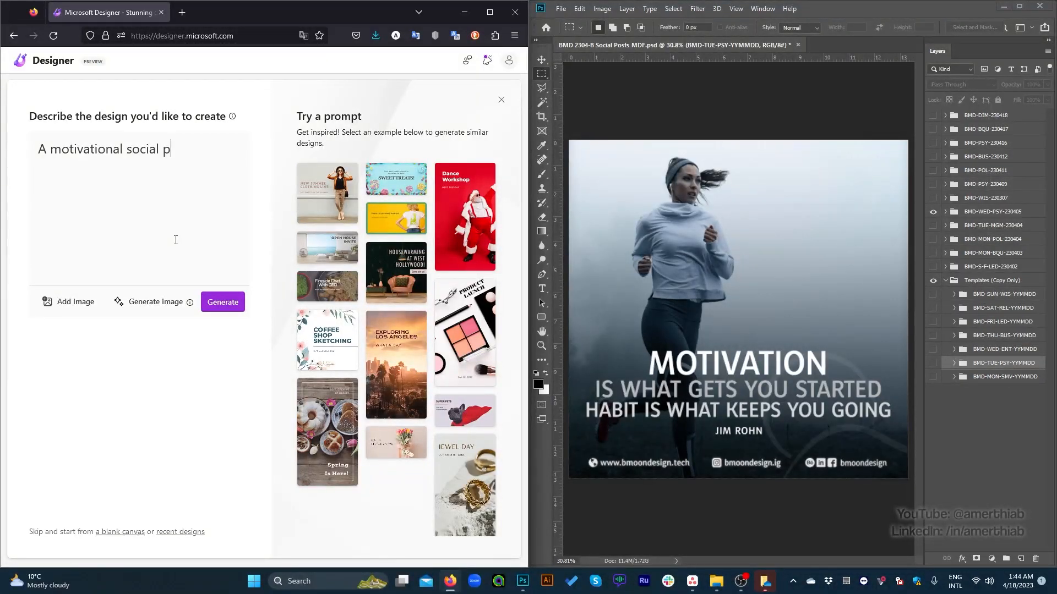
type("a")
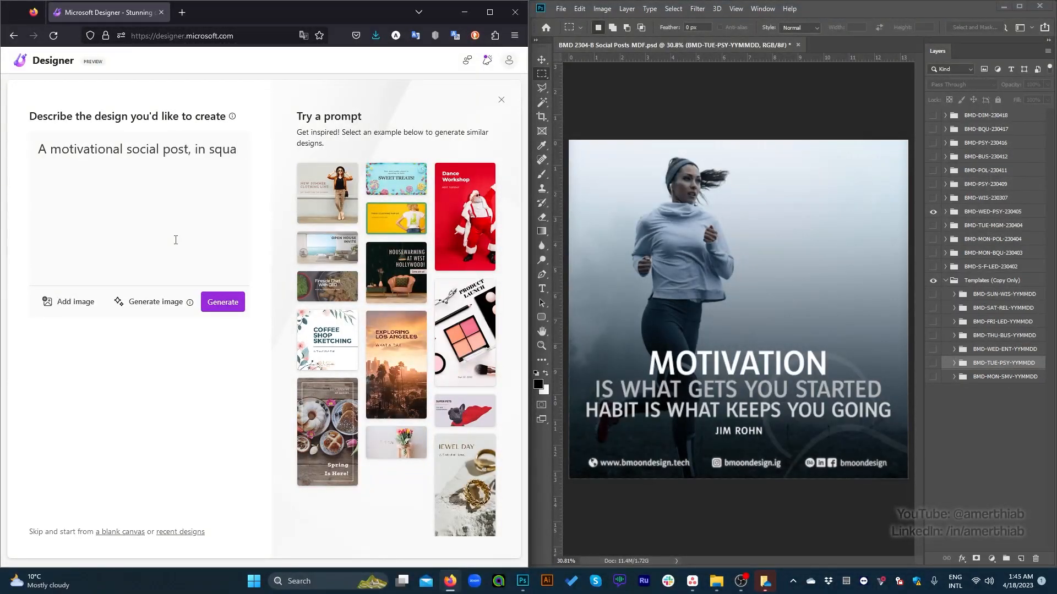
type("re layo")
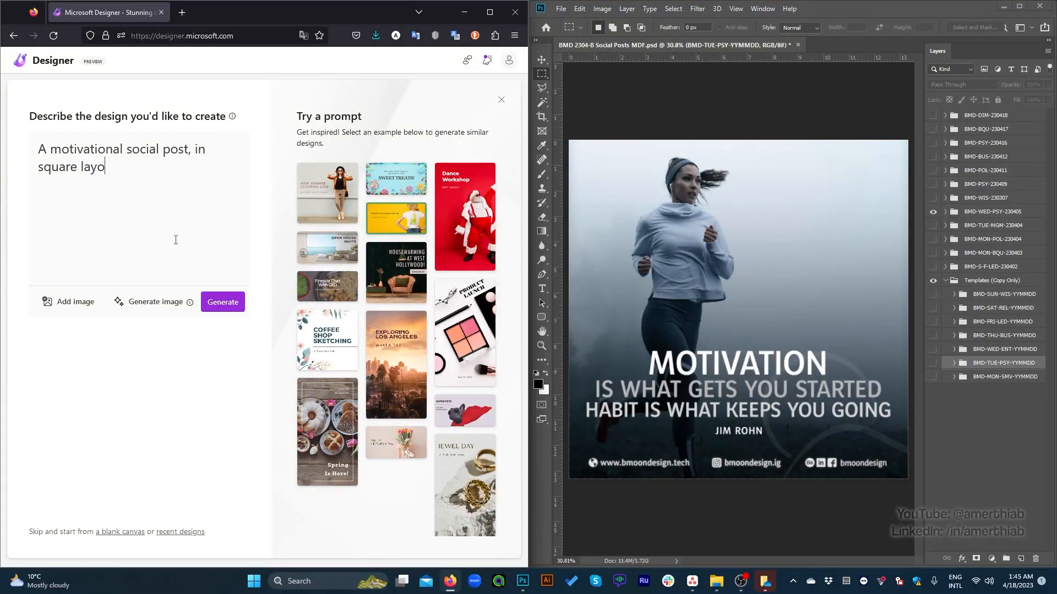
type("ur. The c")
Step: Add to the description "The branding color palette is only in shades of blue and gray"
key("BackSpace")
type("branding pa")
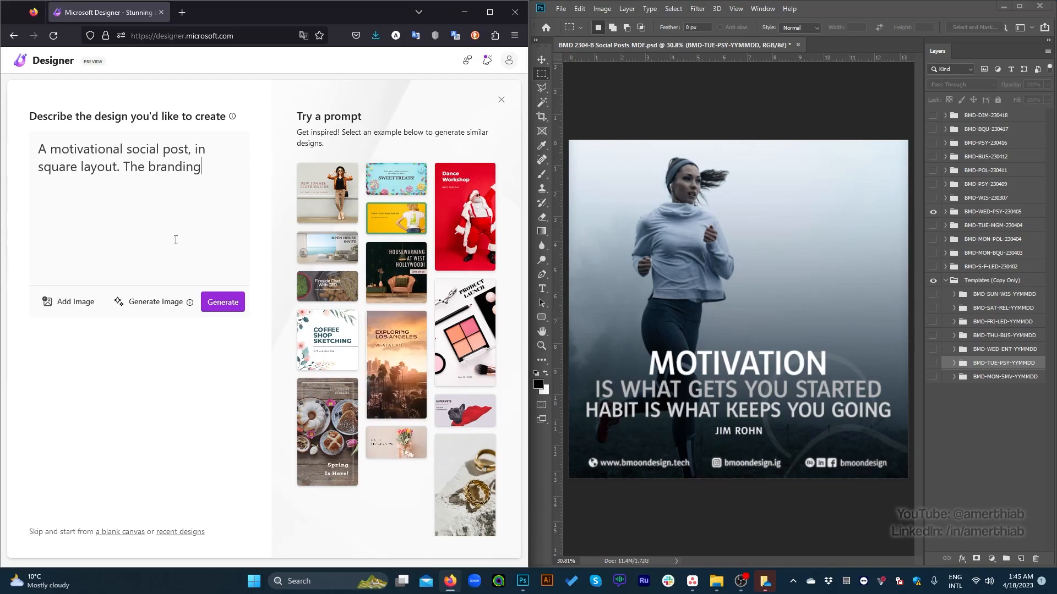
key("BackSpace")
key("BackSpace")
type("color palette")
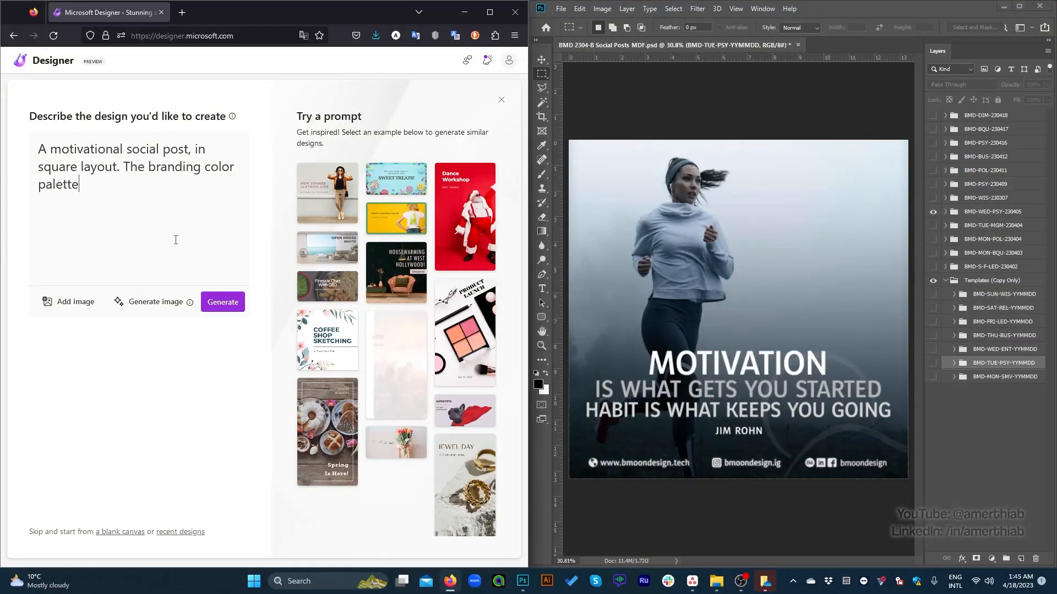
type(" is onl")
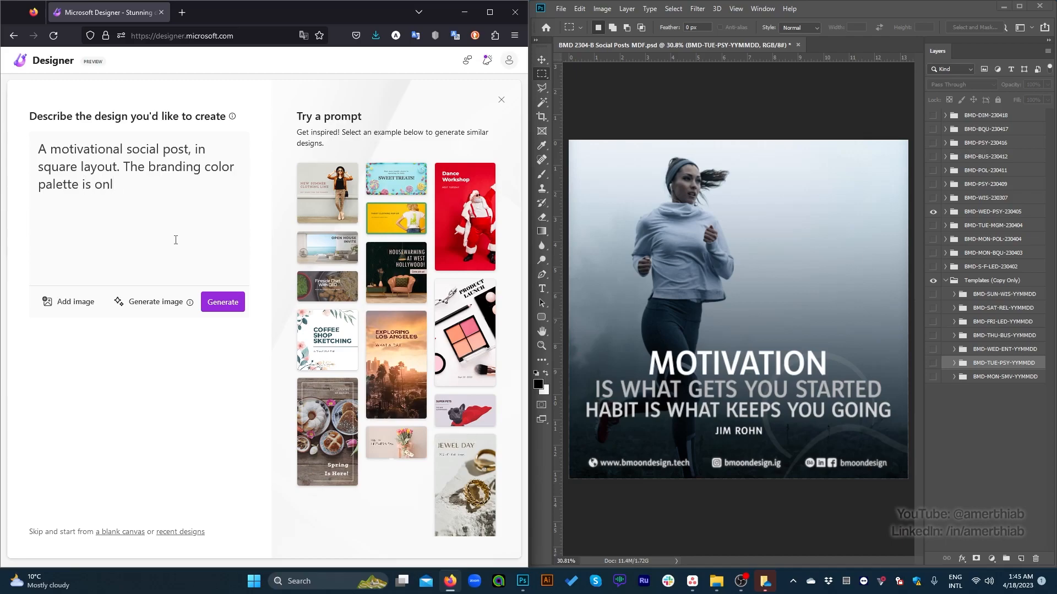
type("y of")
key("BackSpace")
key("BackSpace")
type("i")
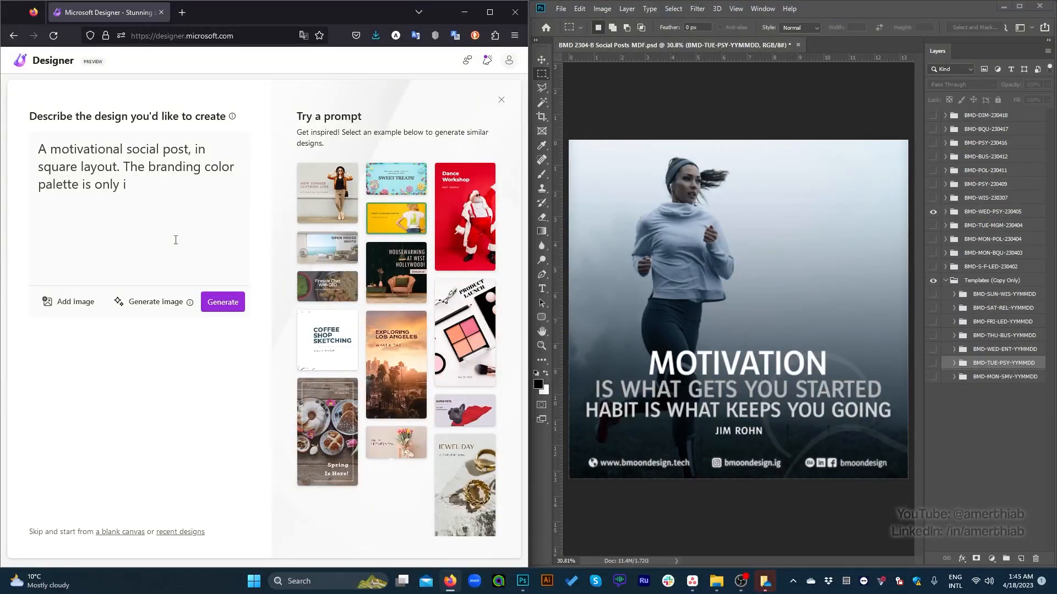
type("n shades of blue adnd  gray")
key("BackSpace")
key("BackSpace")
key("BackSpace")
key("BackSpace")
key("BackSpace")
type("gray. The ba")
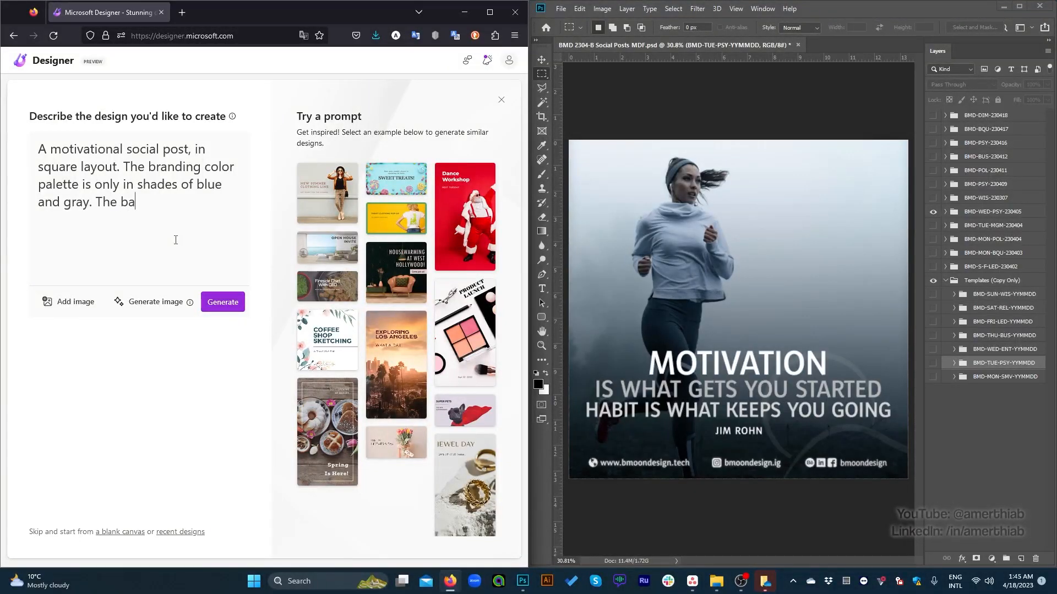
type("ckground imahg")
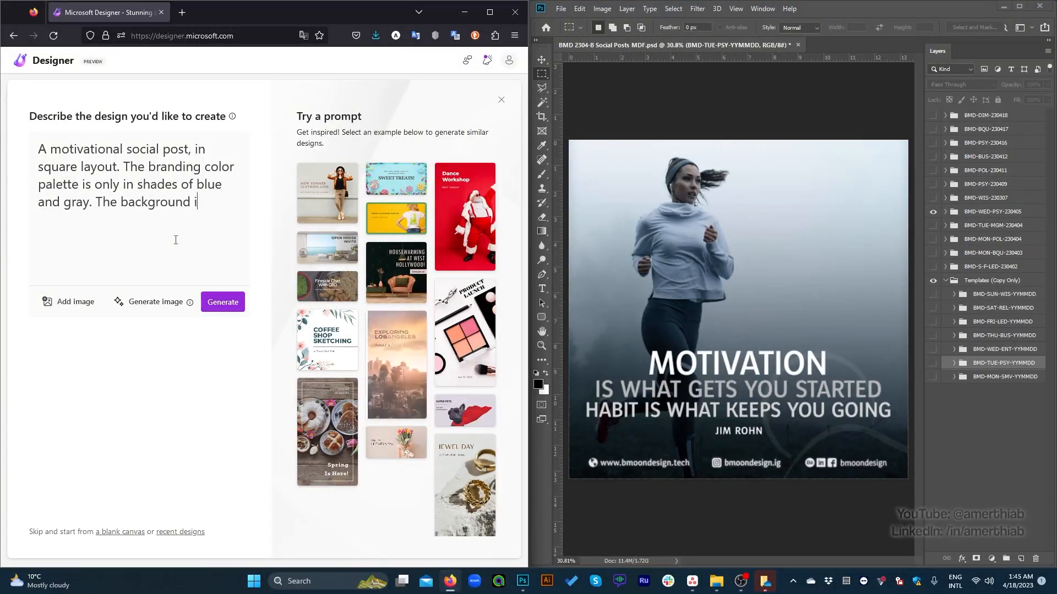
Step: Add the sentence "The background image should be a female athlete running." to the description
key("BackSpace")
key("BackSpace")
type("ge should be ")
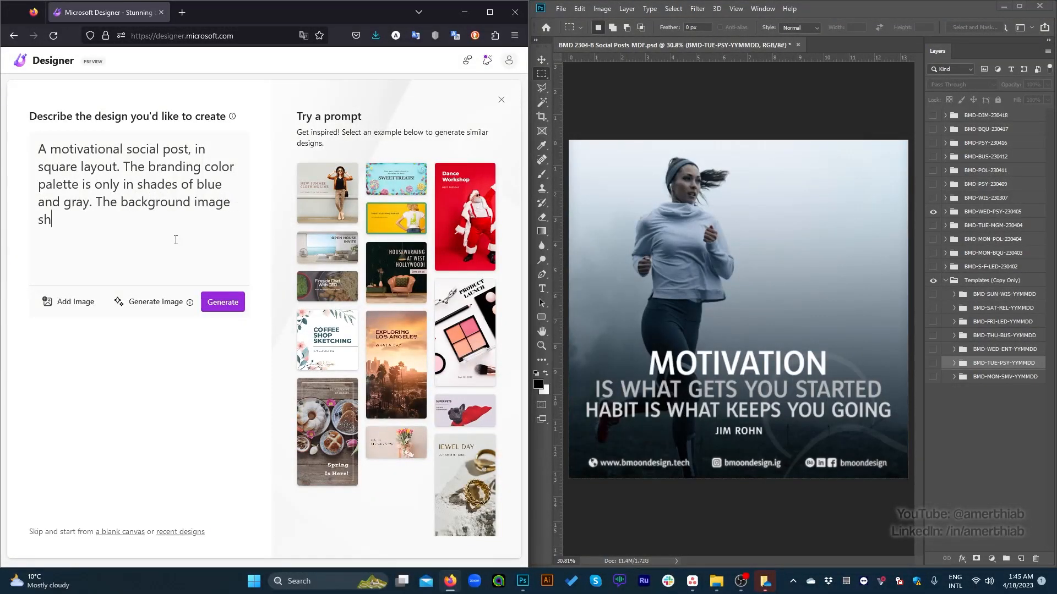
type("an")
key("BackSpace")
type("female athlete runnin")
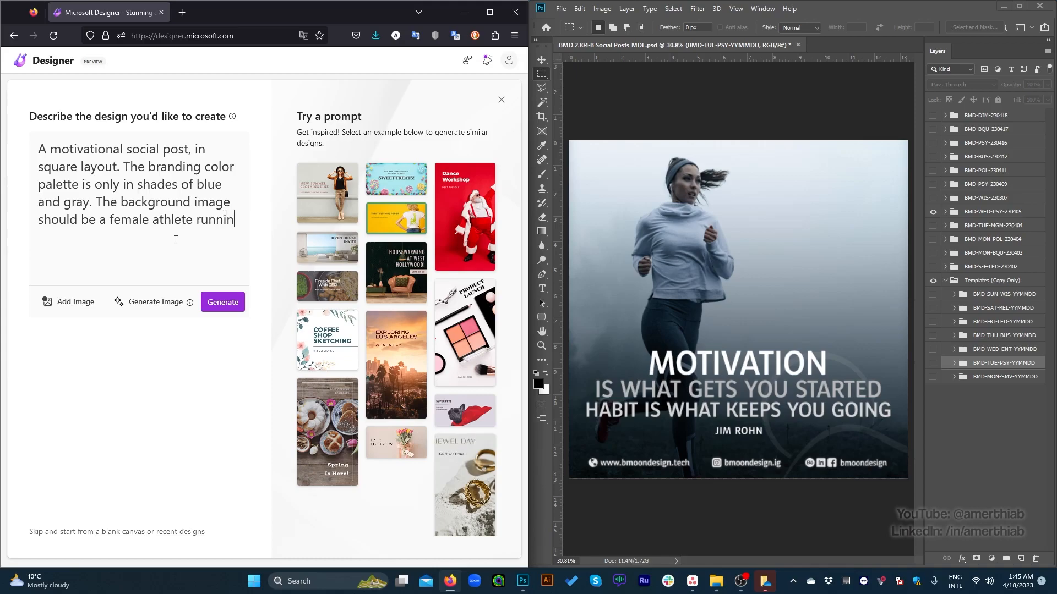
type("g.")
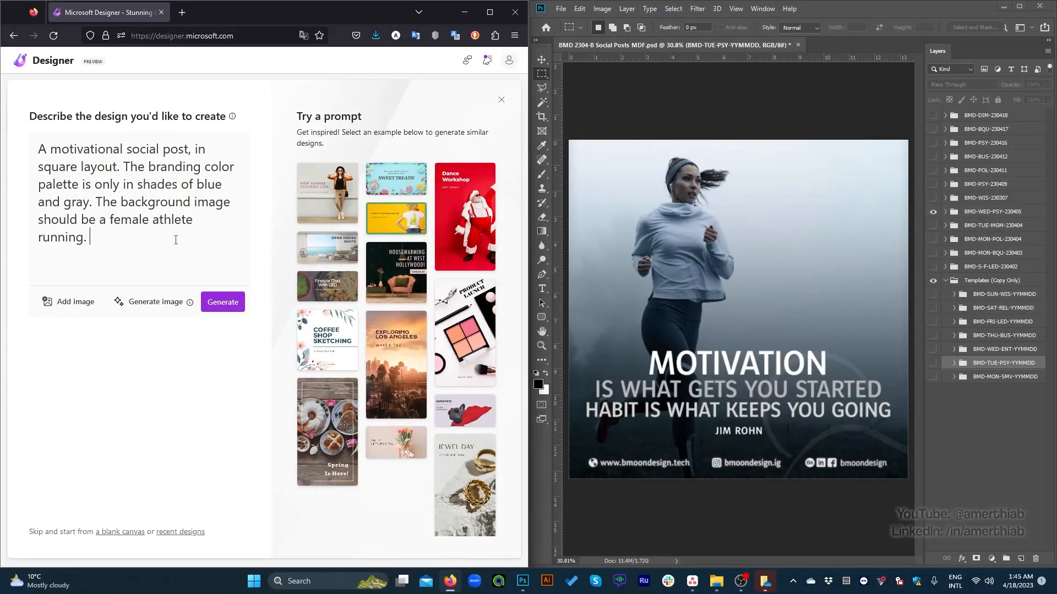
type(" Mento")
type("on the contact informati")
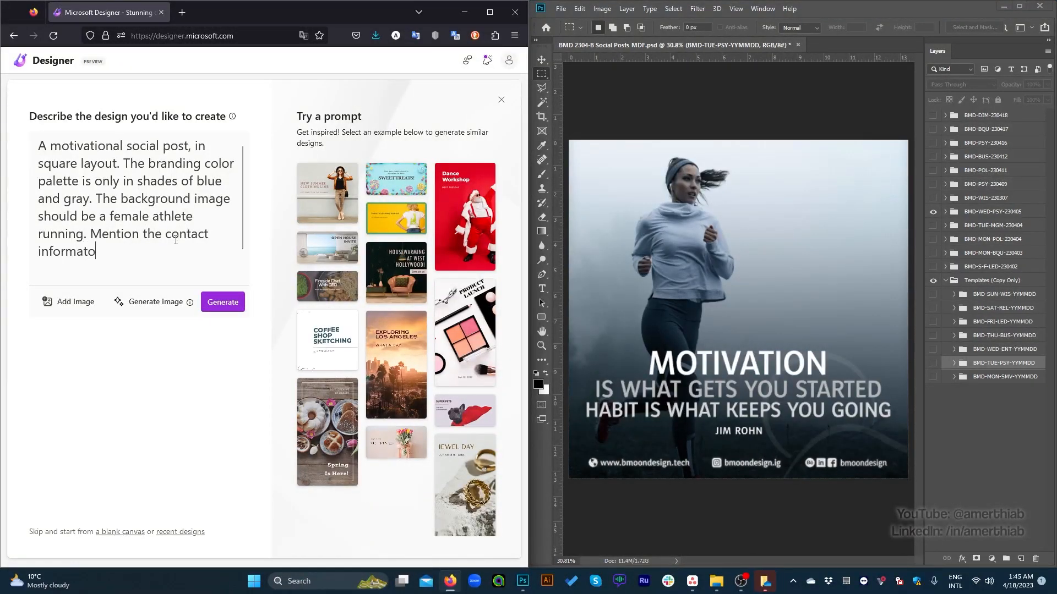
type("on for ")
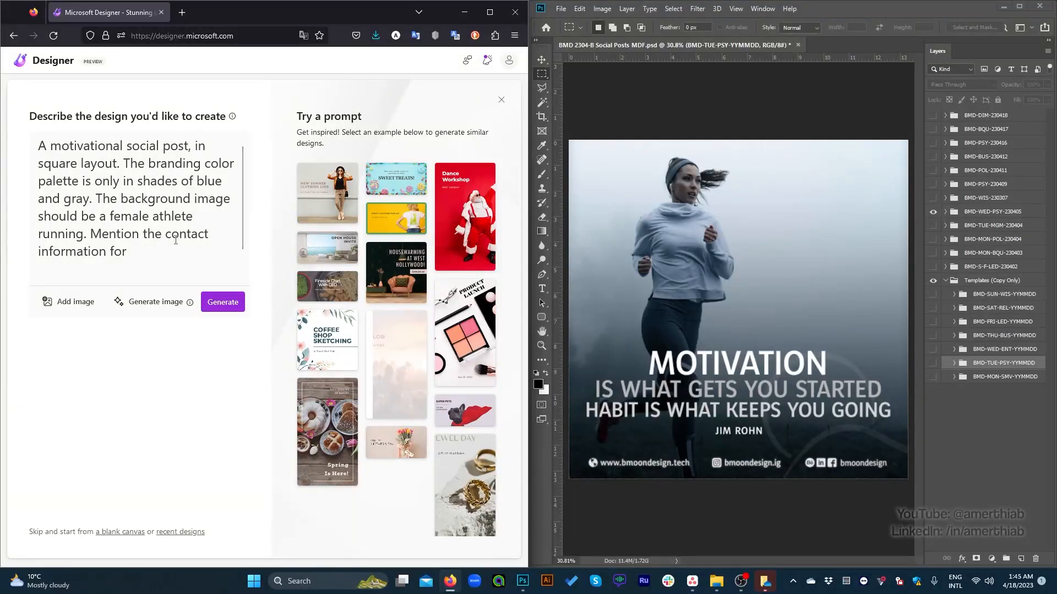
type("\":")
type("lue Moon Desig")
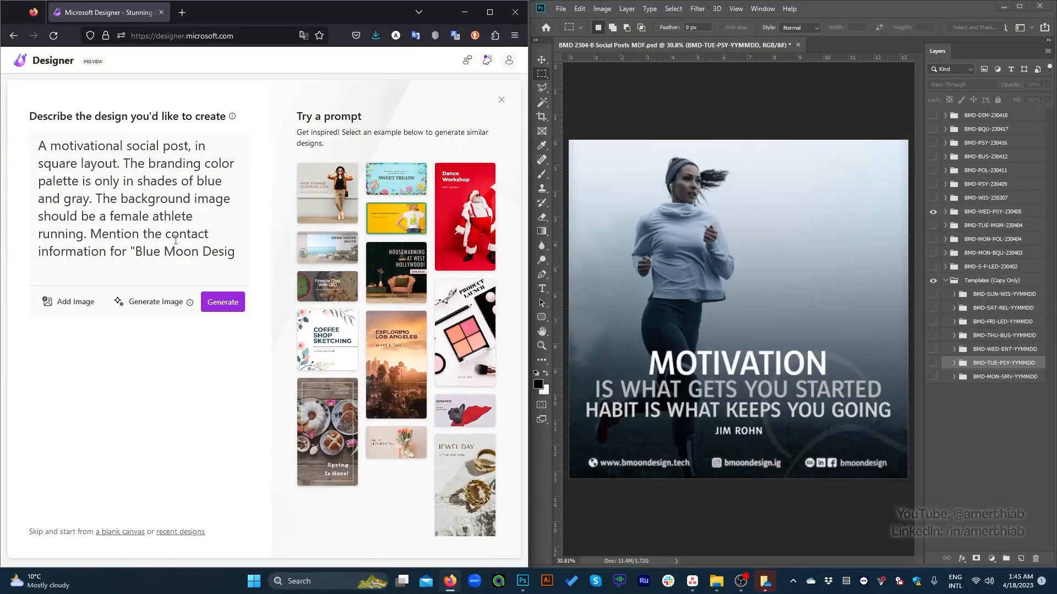
type("n")
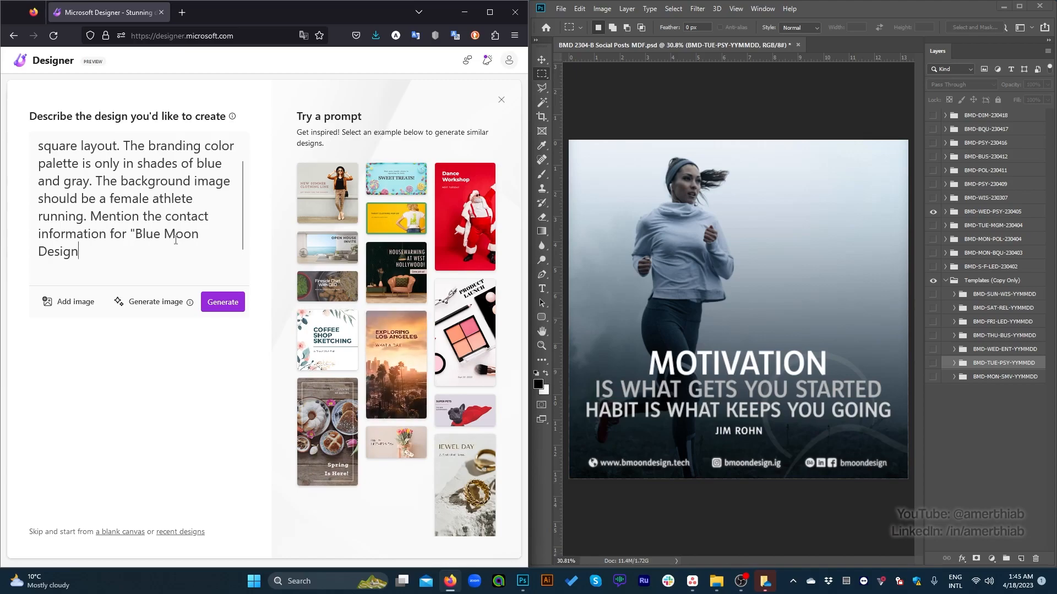
type("\"")
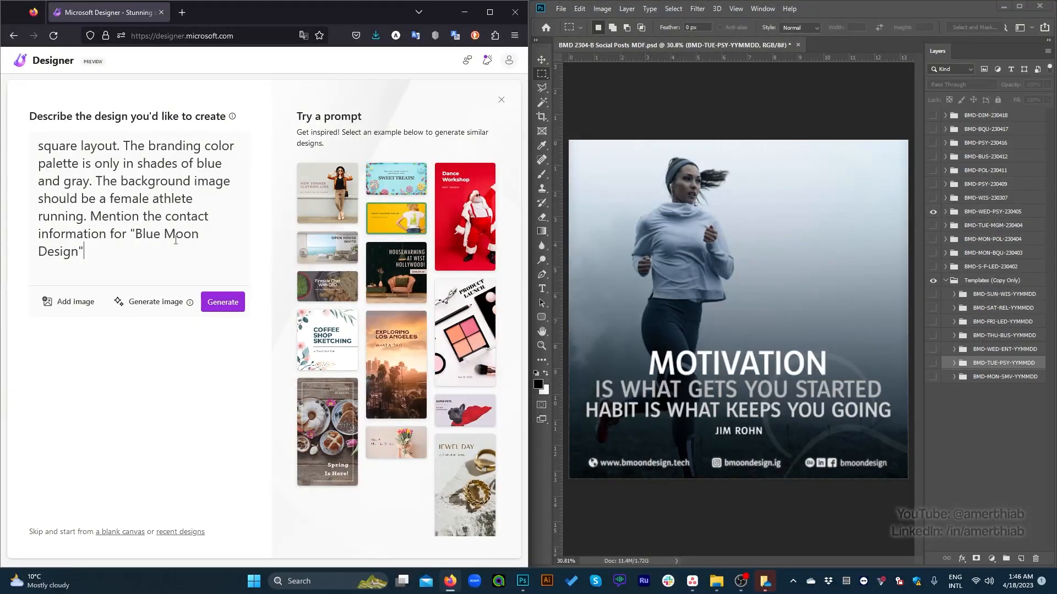
Step: Add the sentence "Mention the contact information for "Blue Moon Design" in bottom." to the description
type(".")
key("BackSpace")
type("in bottom. Us")
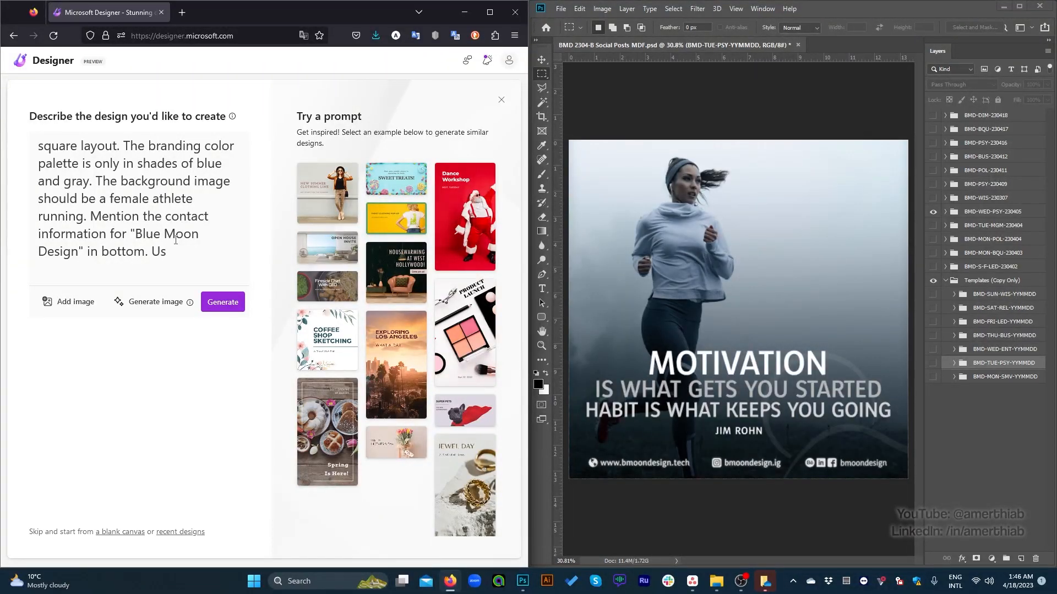
type("e the font")
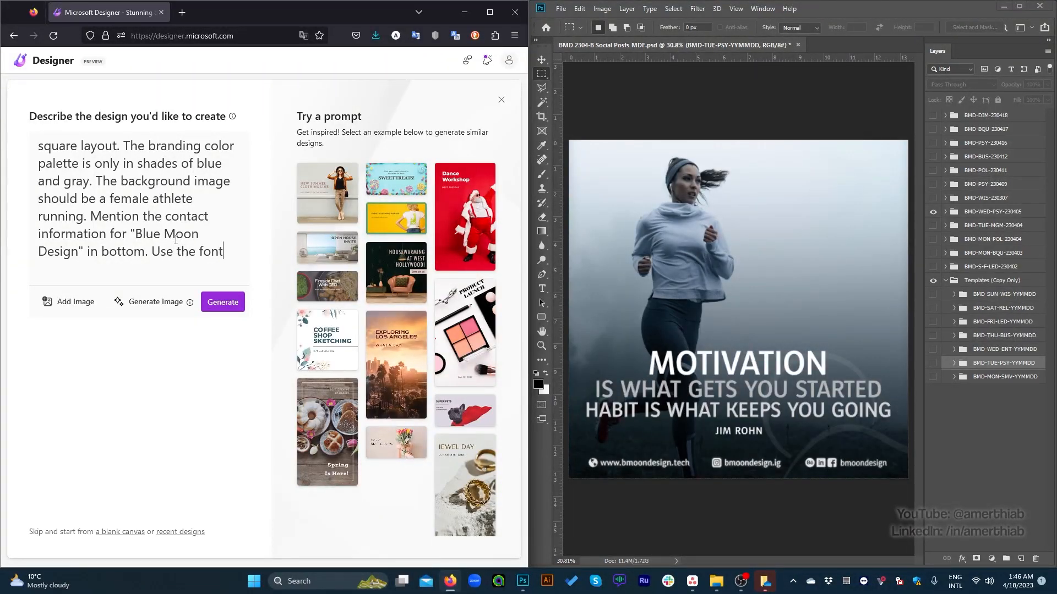
type(" \"")
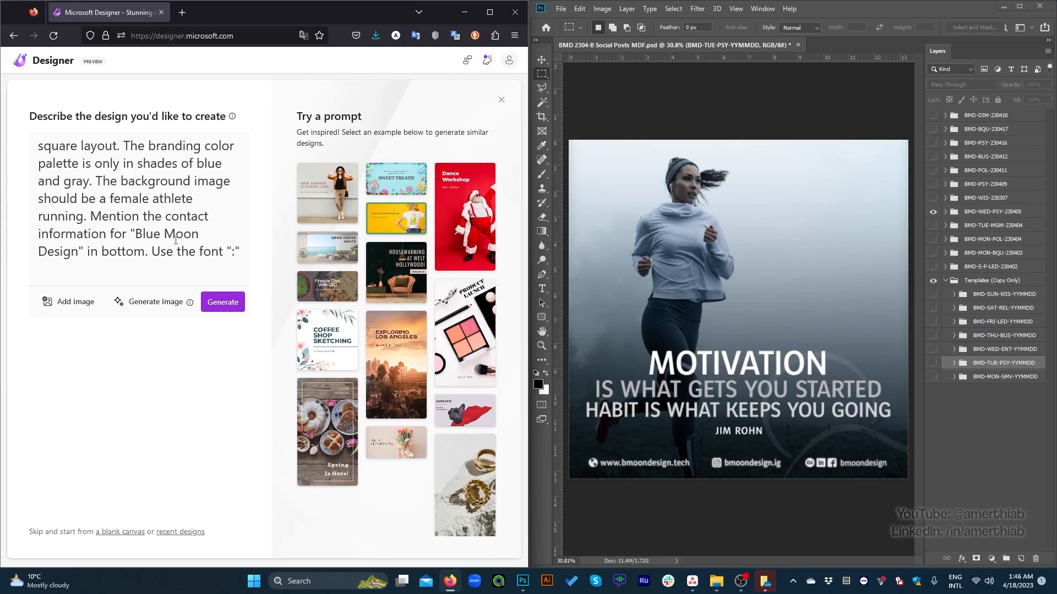
type("Yaldevic")
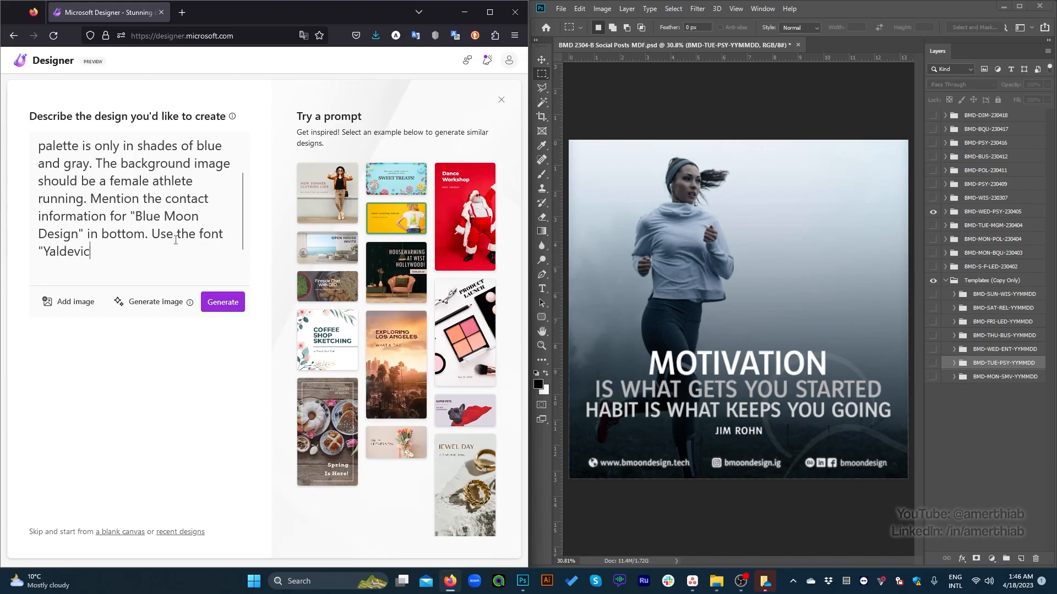
Step: Finish the description with the sentence "Use the font "Yaldevi"."
key("BackSpace")
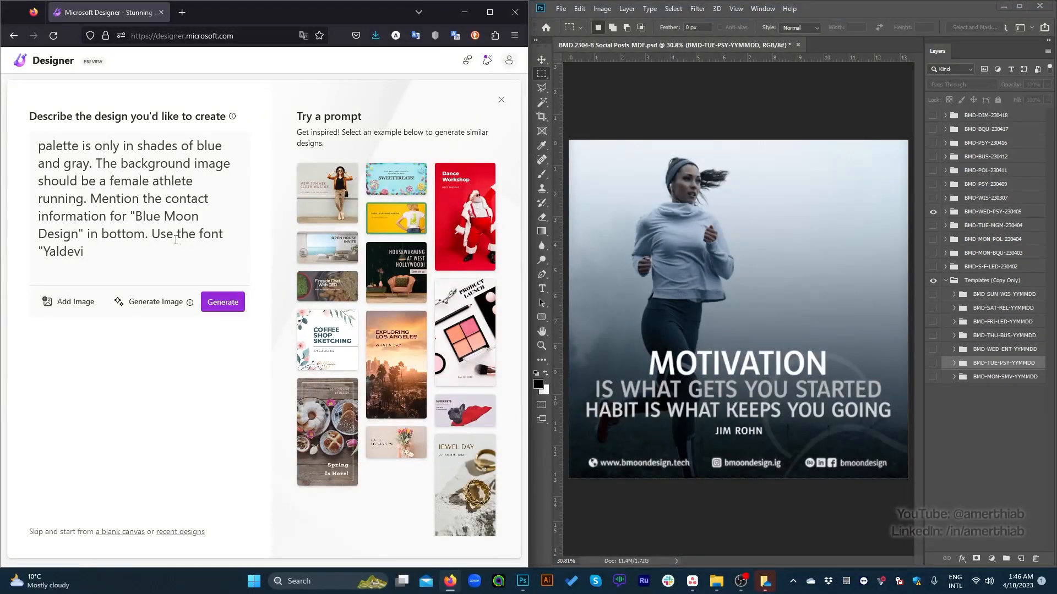
type("Co")
key("BackSpace")
key("BackSpace")
key("BackSpace")
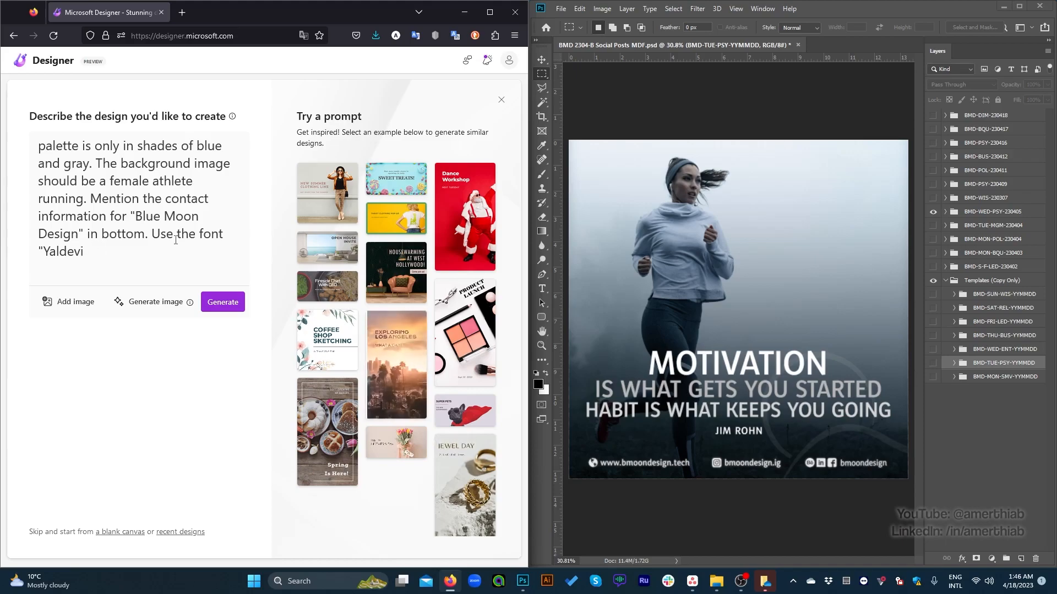
type("\".")
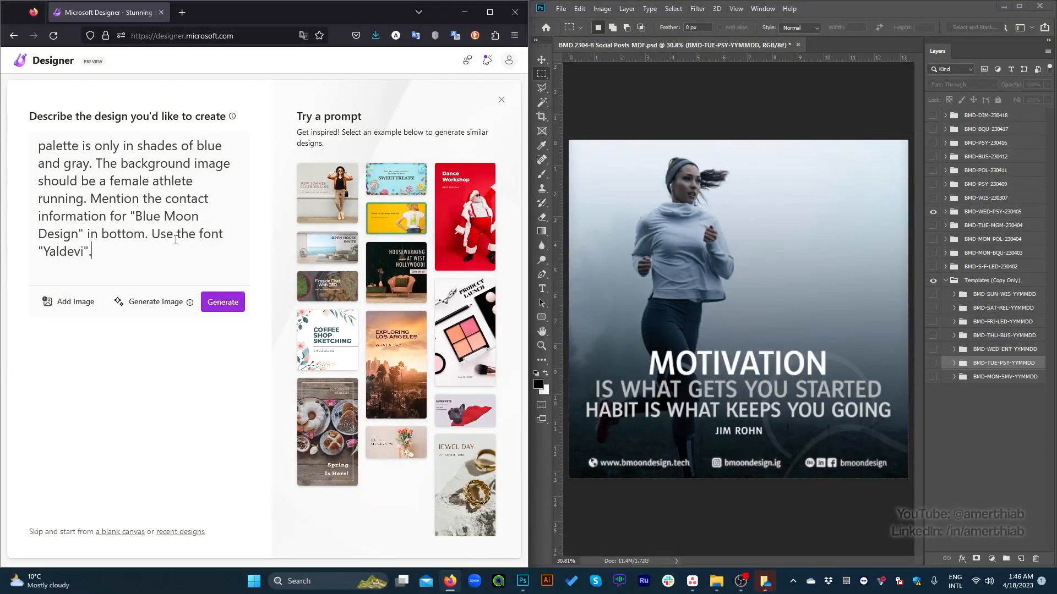
Step: Generate designs from the completed description and maximize the browser window
scroll(176, 240, "up", 2)
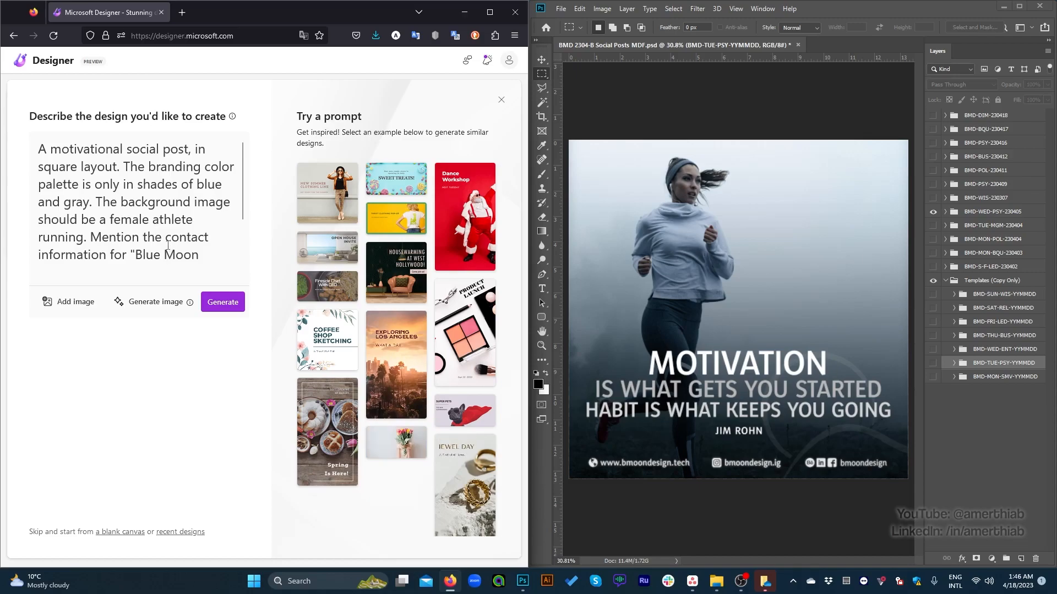
scroll(175, 222, "down", 2)
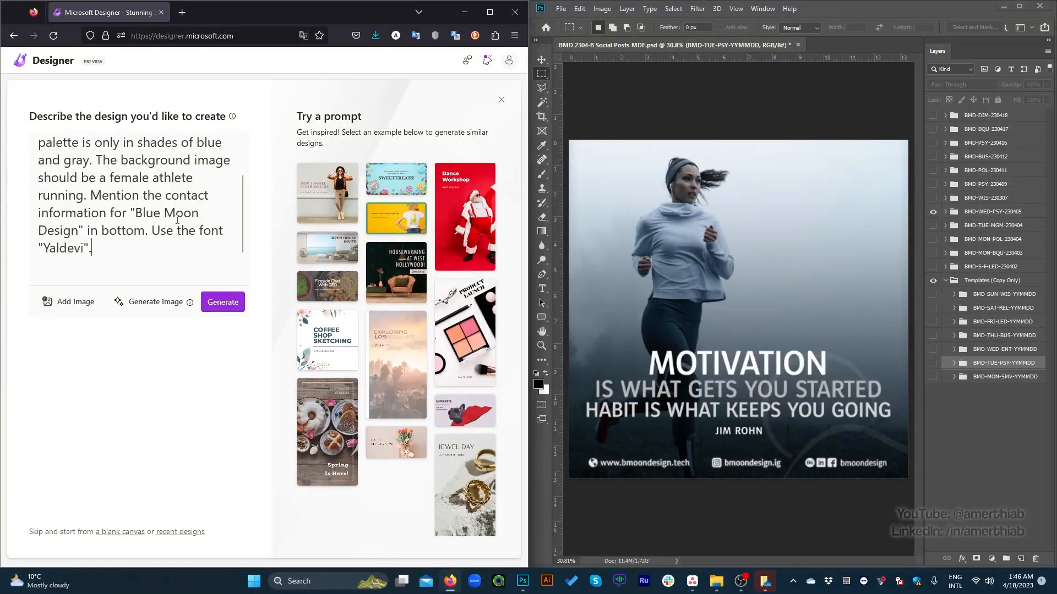
left_click(221, 306)
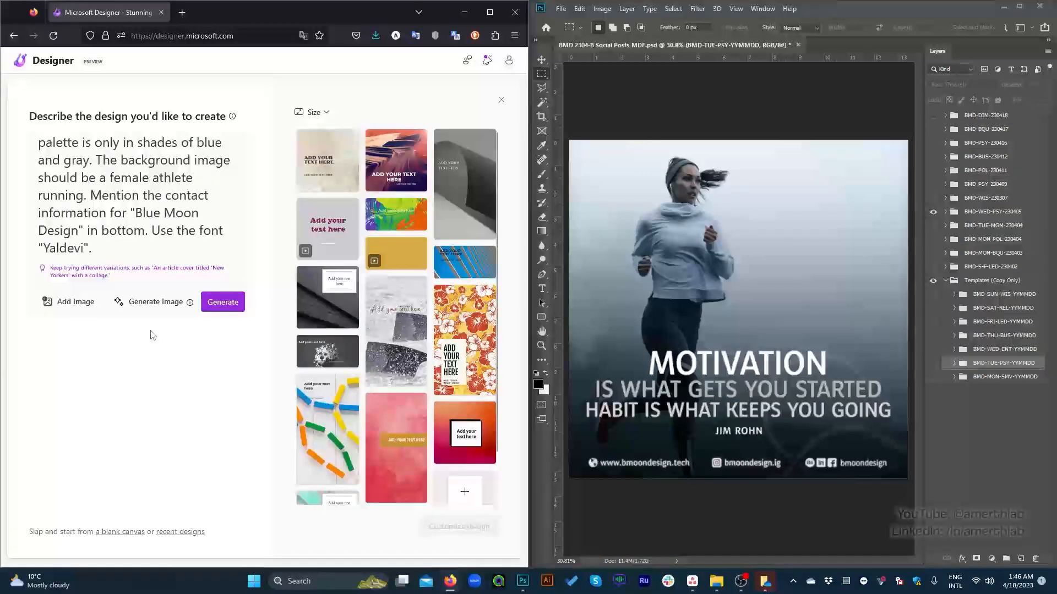
left_click(490, 12)
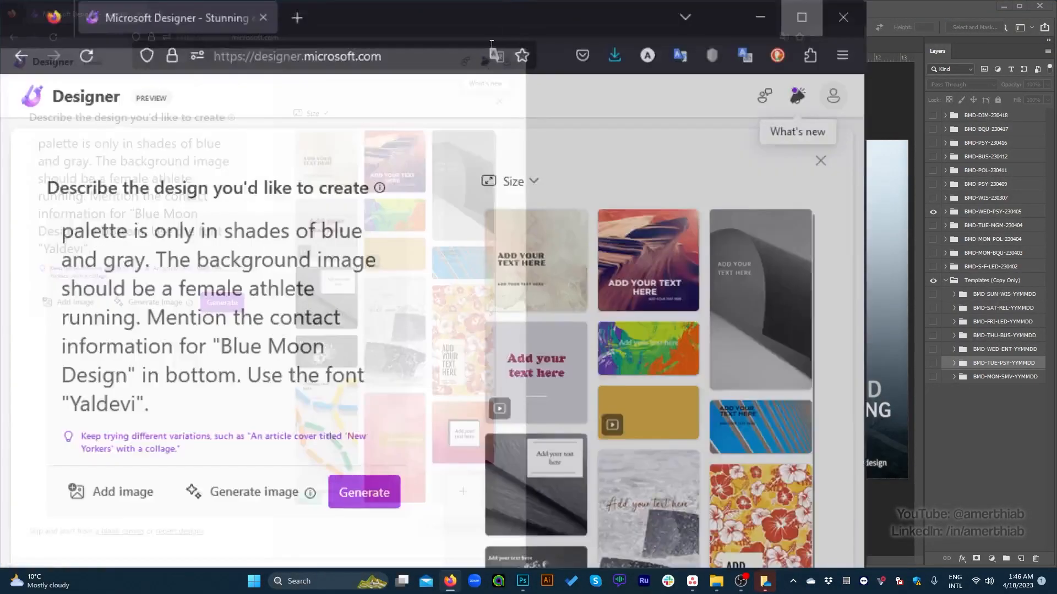
Step: Look through the generated designs and compare them with the description's layout, color and image requirements
scroll(699, 341, "down", 5)
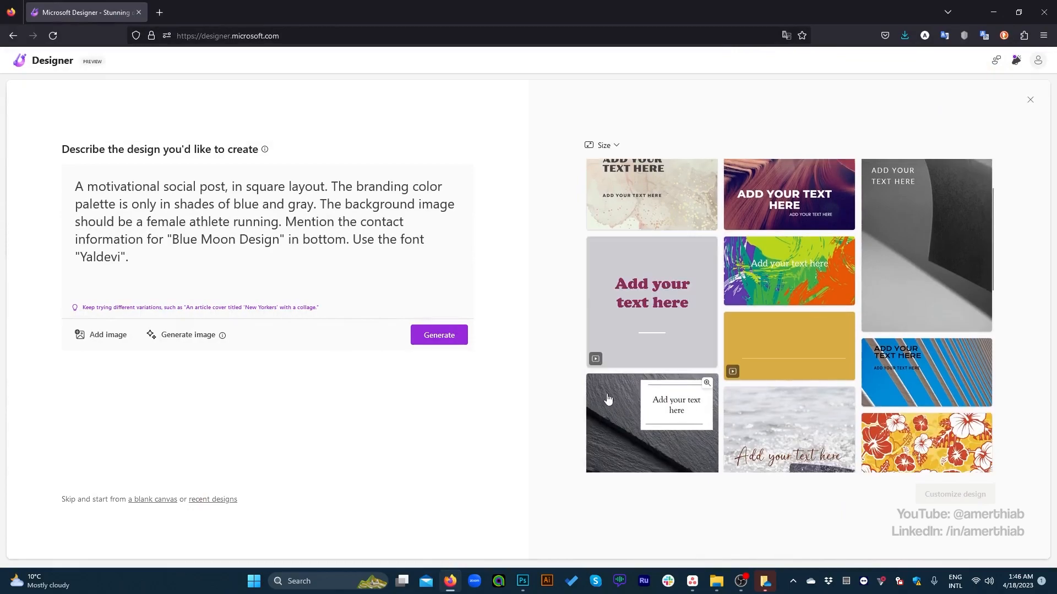
scroll(688, 349, "down", 1)
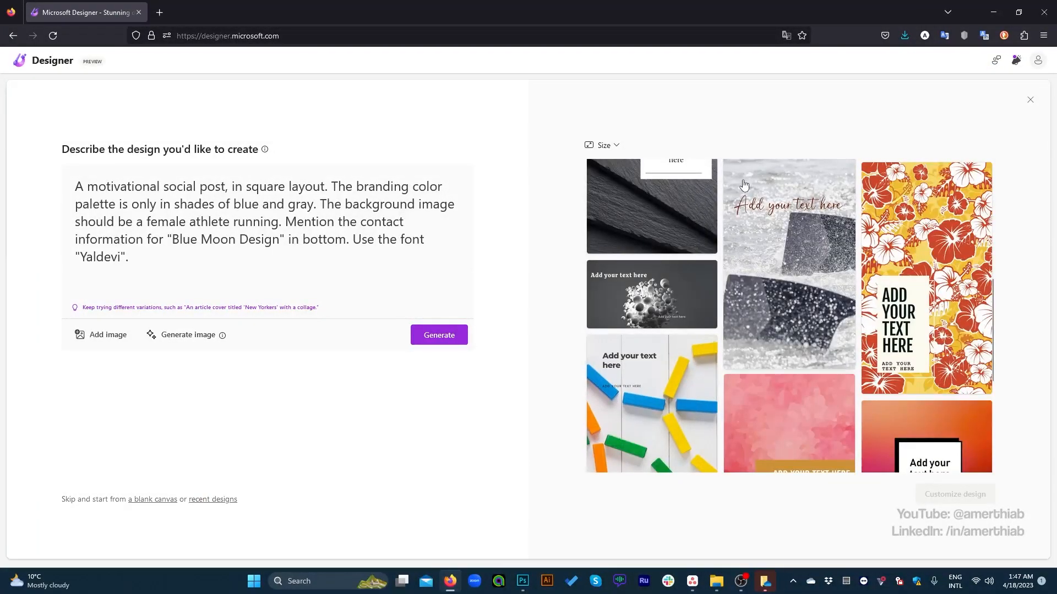
scroll(769, 344, "up", 1)
scroll(769, 344, "up", 5)
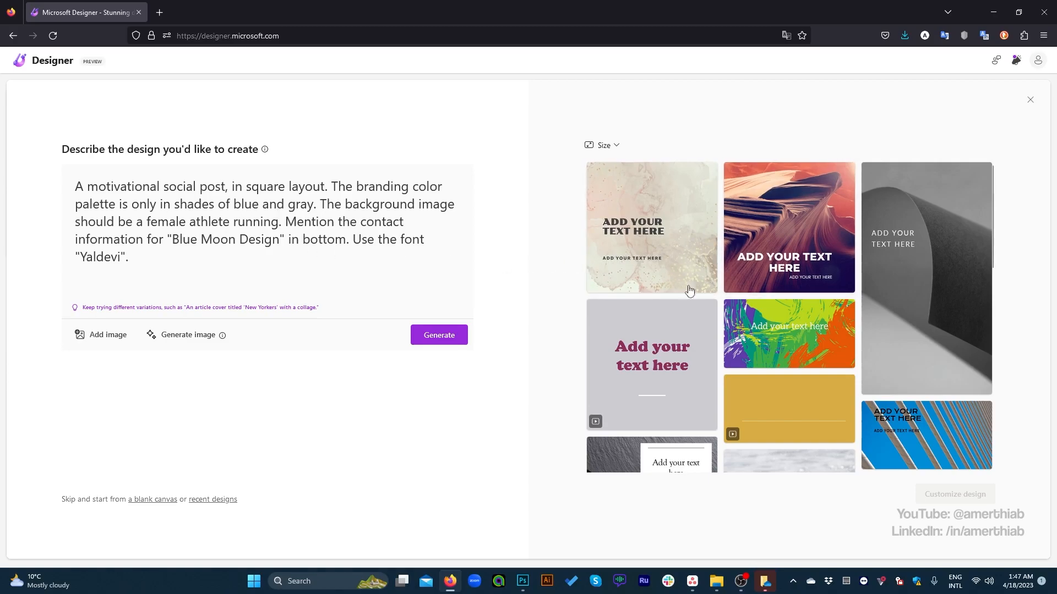
scroll(607, 281, "down", 5)
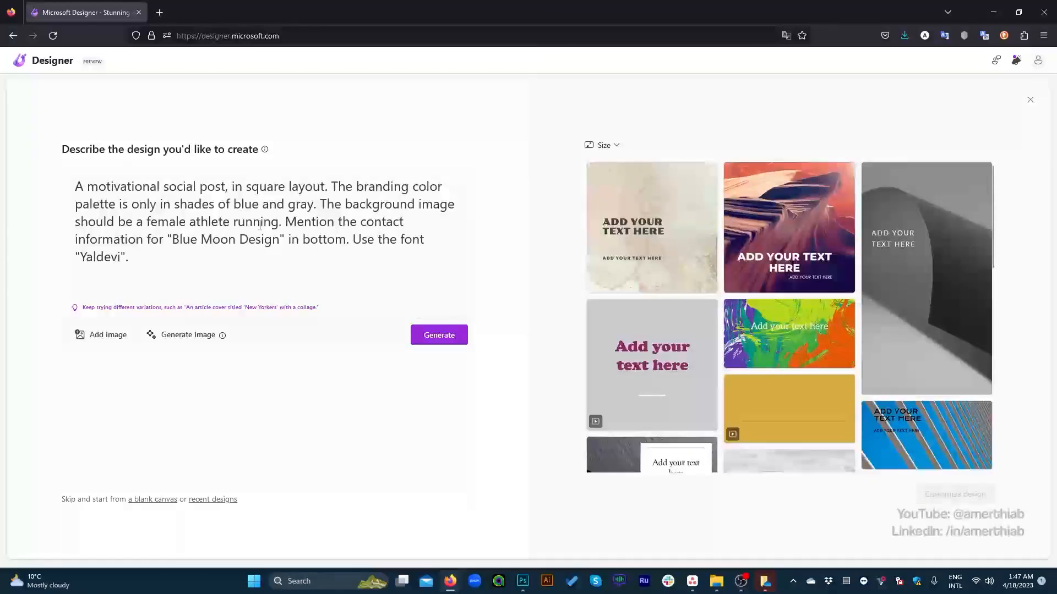
scroll(700, 314, "down", 5)
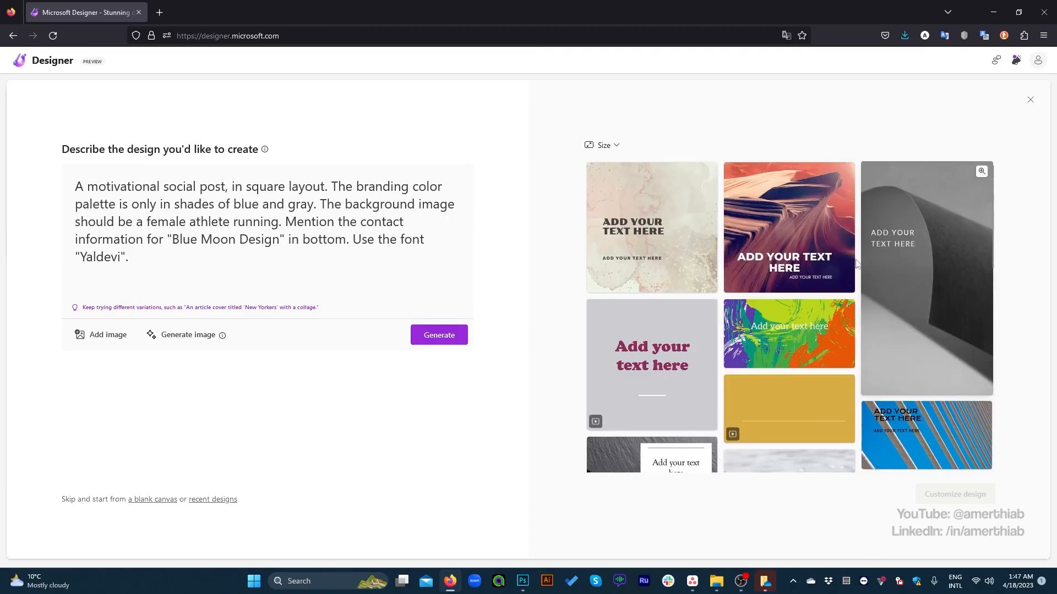
Step: Browse all the generated designs and compare them with the description's requested layout, colors and running-athlete image
scroll(889, 273, "down", 6)
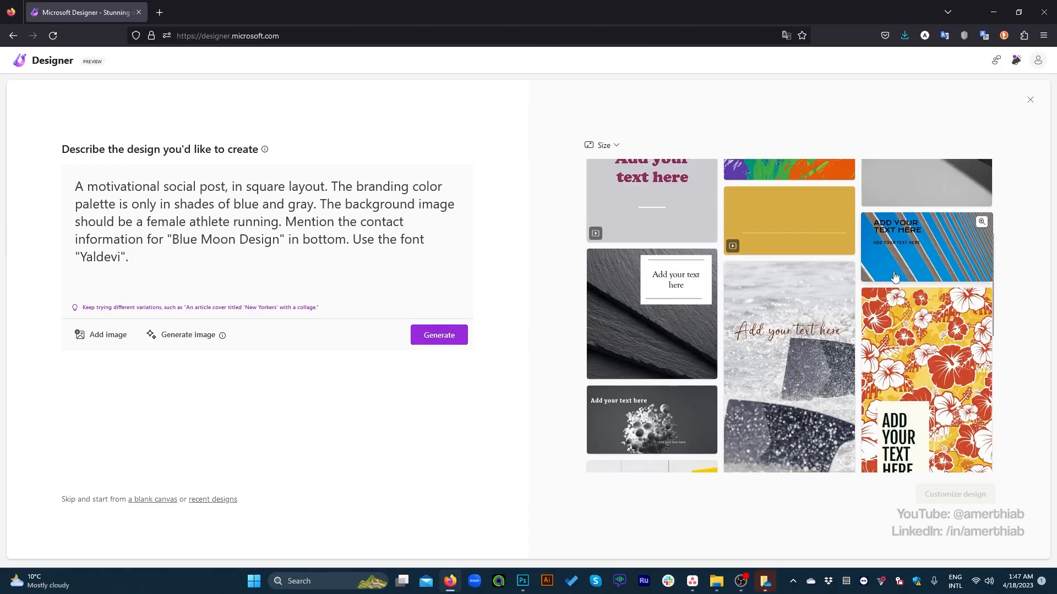
scroll(816, 393, "down", 1)
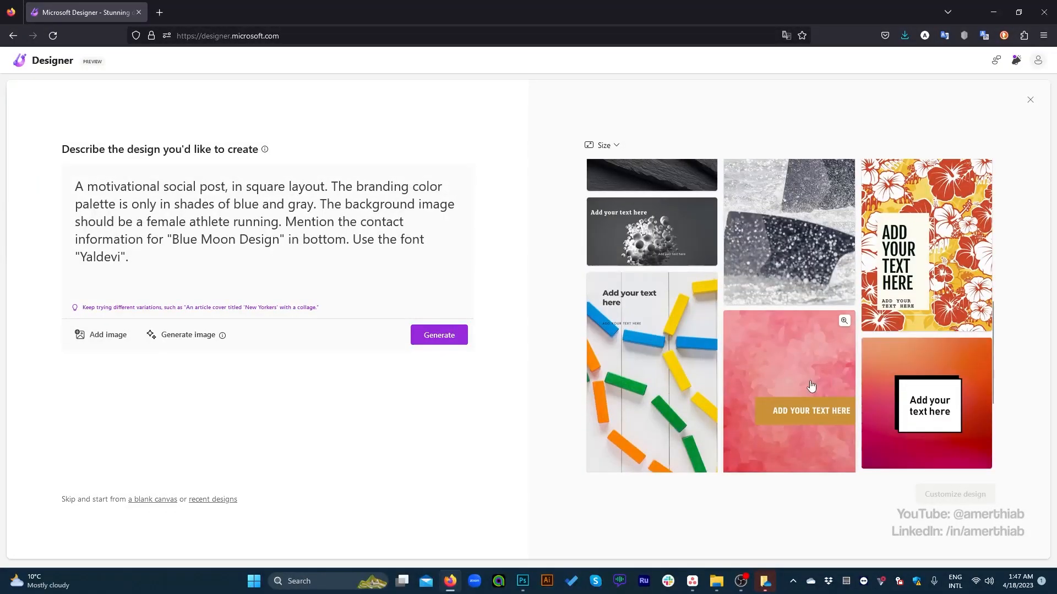
scroll(812, 402, "down", 4)
scroll(812, 402, "down", 5)
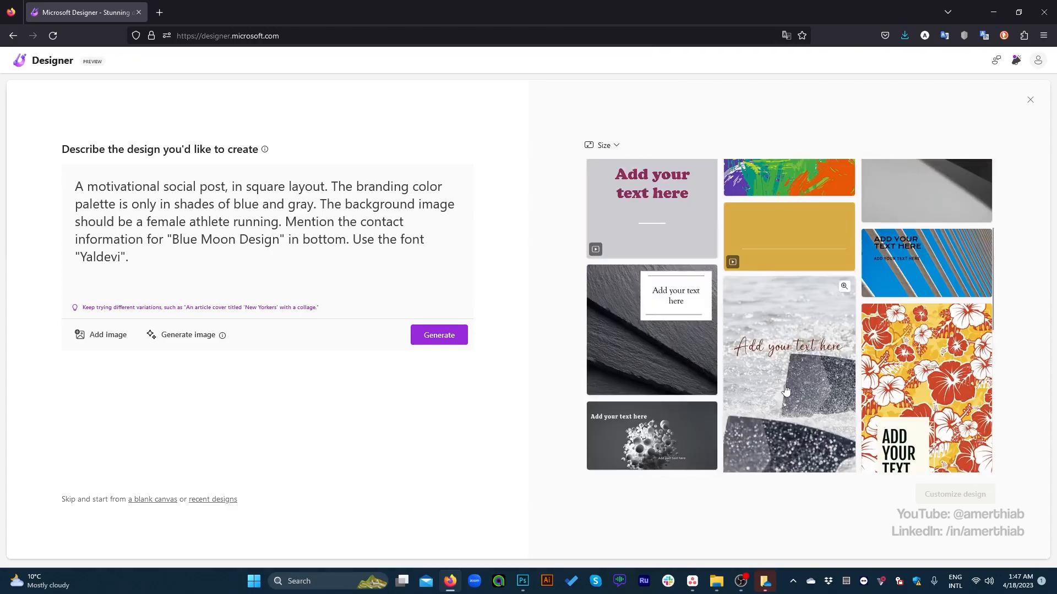
scroll(674, 229, "up", 4)
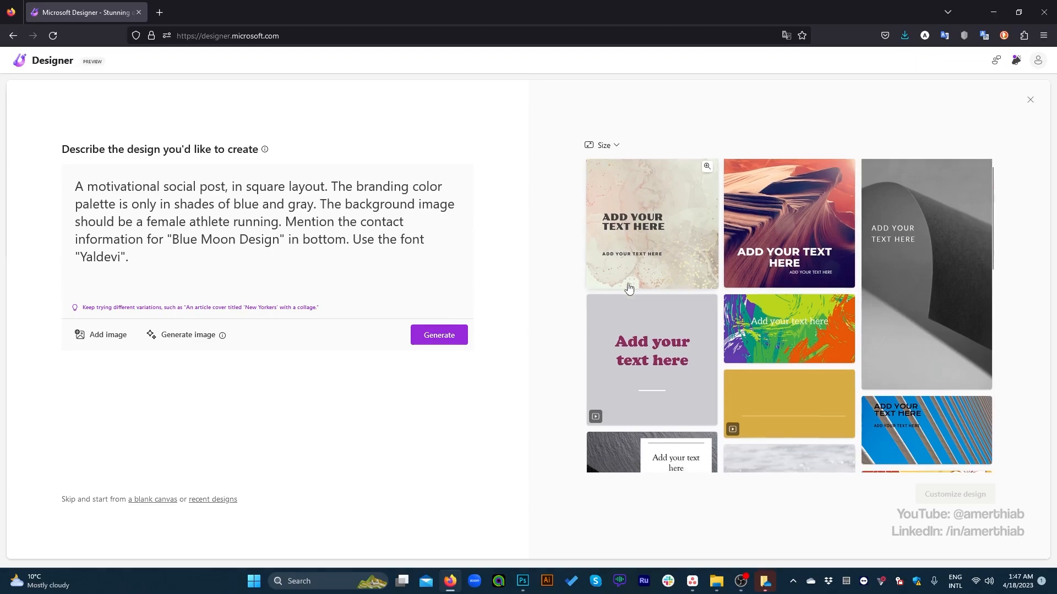
scroll(692, 311, "down", 3)
scroll(692, 315, "down", 6)
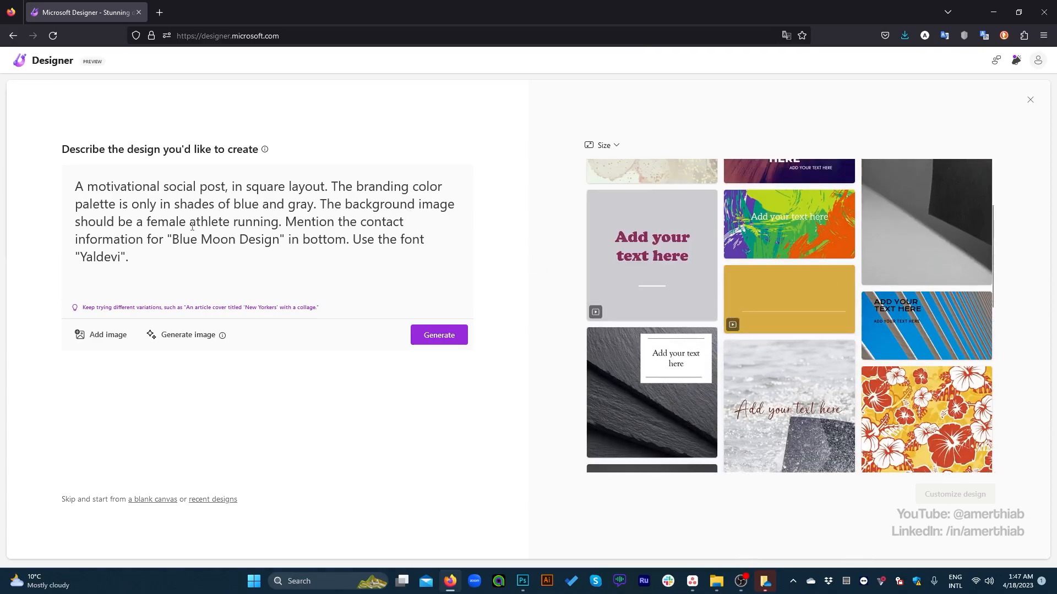
mouse_move(686, 302)
scroll(686, 302, "up", 2)
scroll(771, 319, "down", 8)
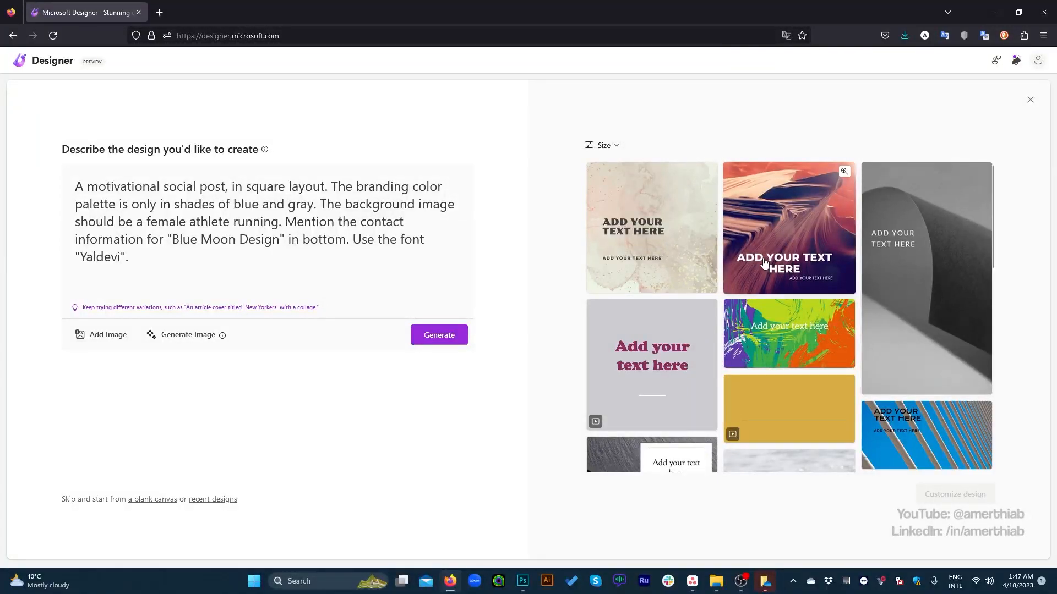
Step: Open the red desert rock design for customization and test selecting its large heading text
left_click(764, 262)
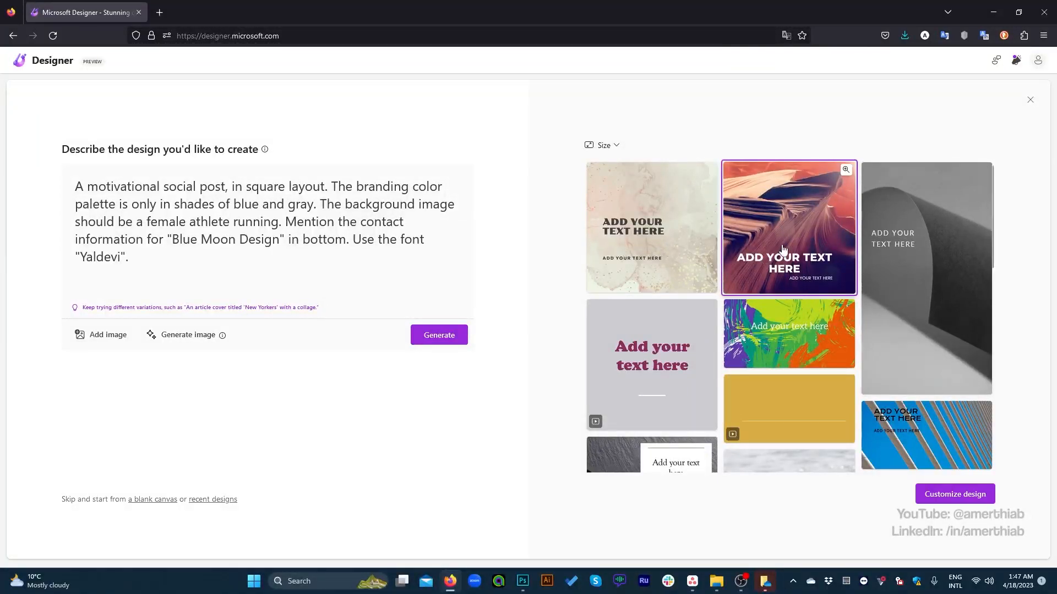
left_click(916, 496)
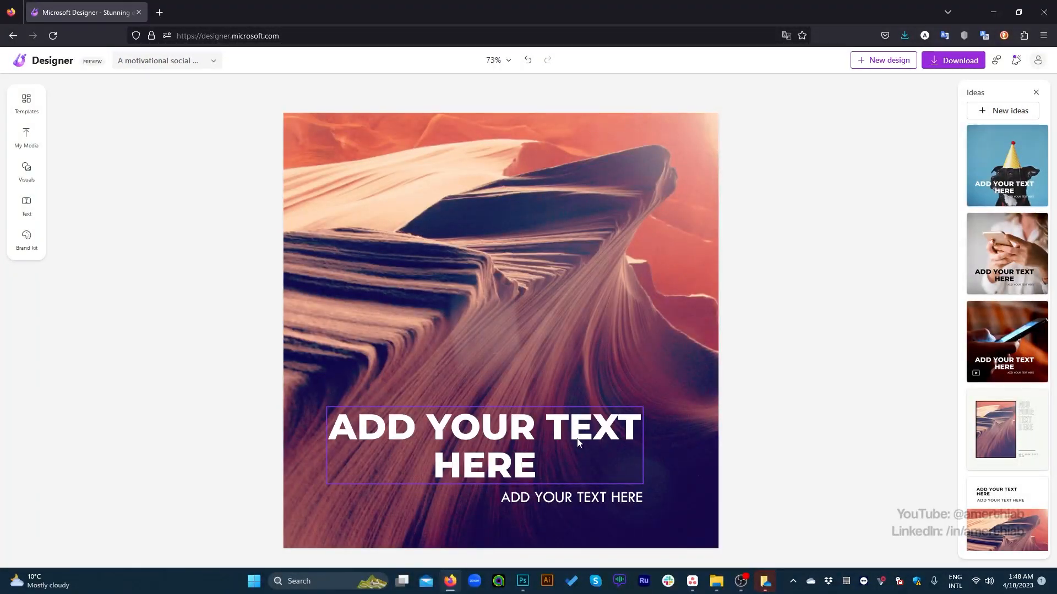
left_click(545, 429)
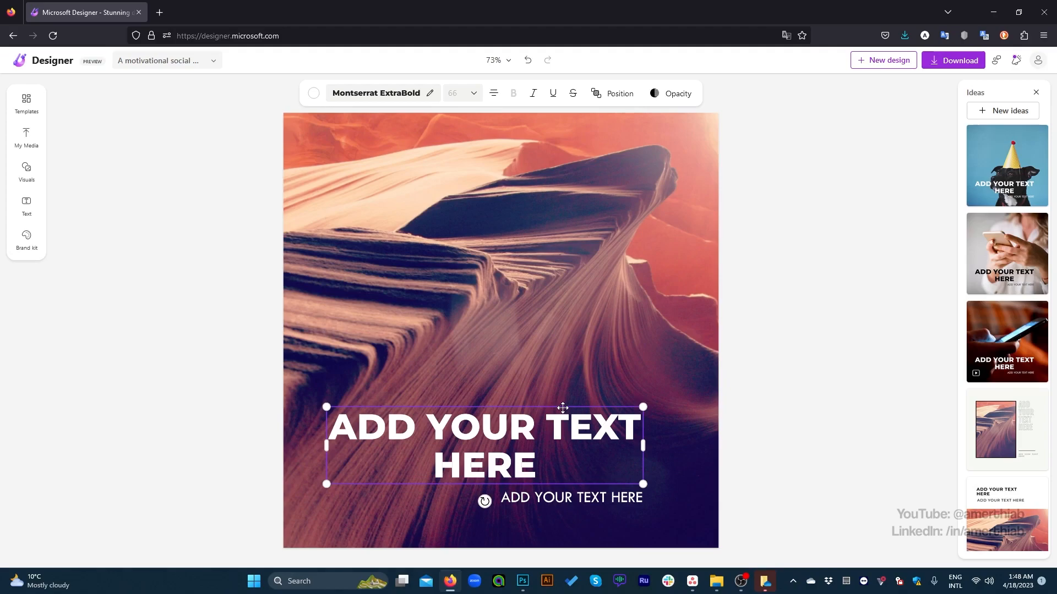
double_click(510, 447)
left_click(536, 458)
left_click_drag(536, 458, 322, 389)
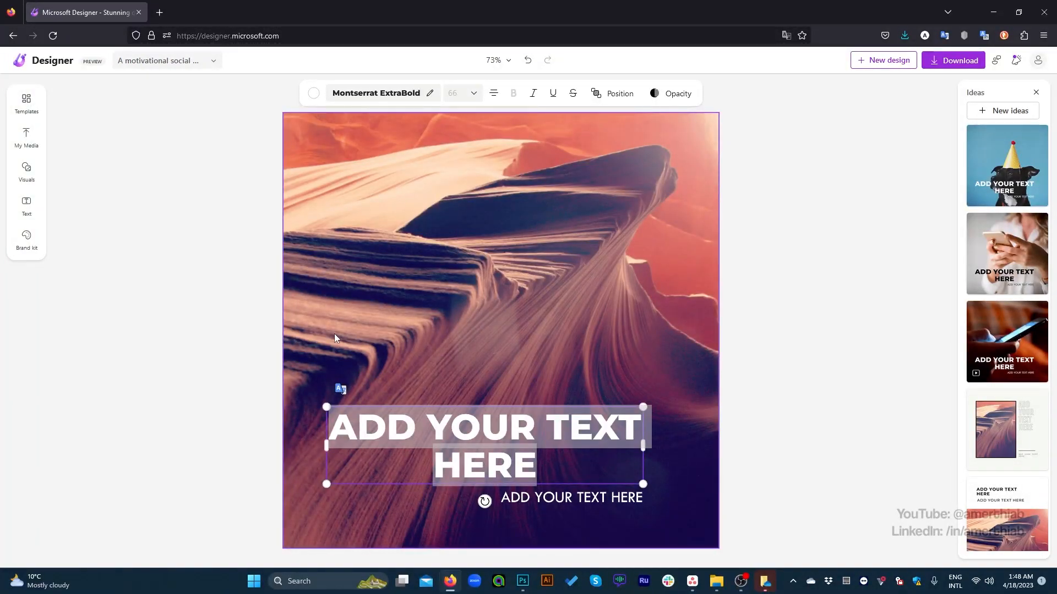
left_click(241, 321)
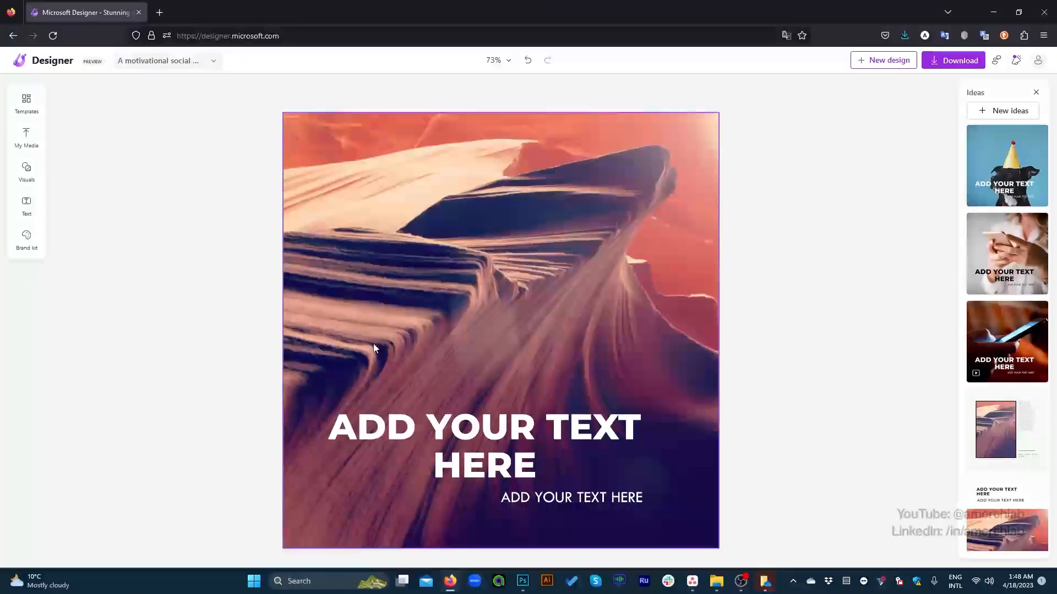
Step: Examine the editor's visuals, brand kit styles, text options, media sources and templates, plus the fonts suggested for the heading
left_click(27, 174)
scroll(157, 329, "down", 3)
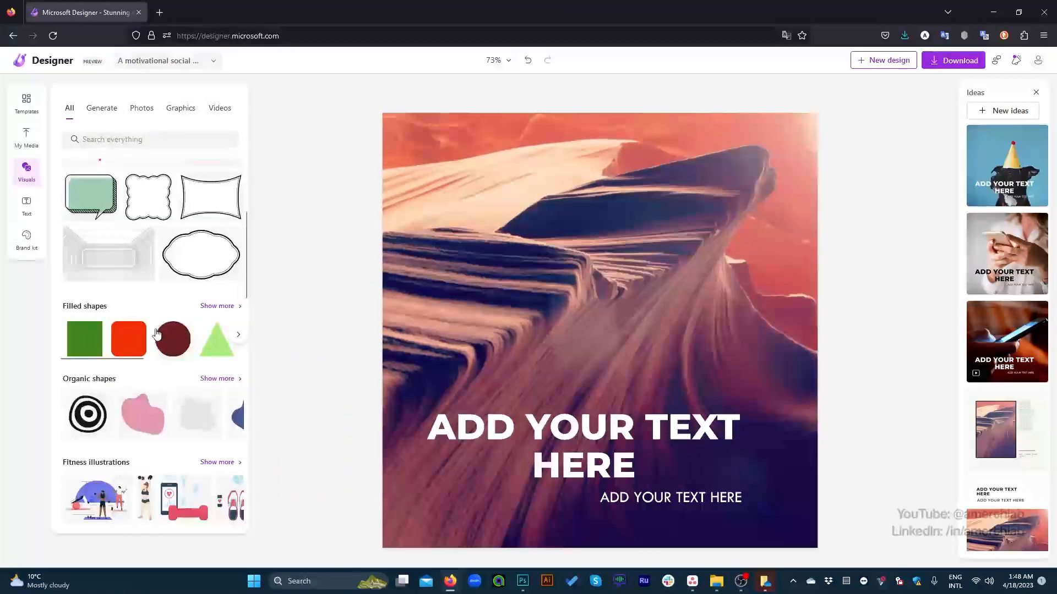
scroll(157, 329, "down", 3)
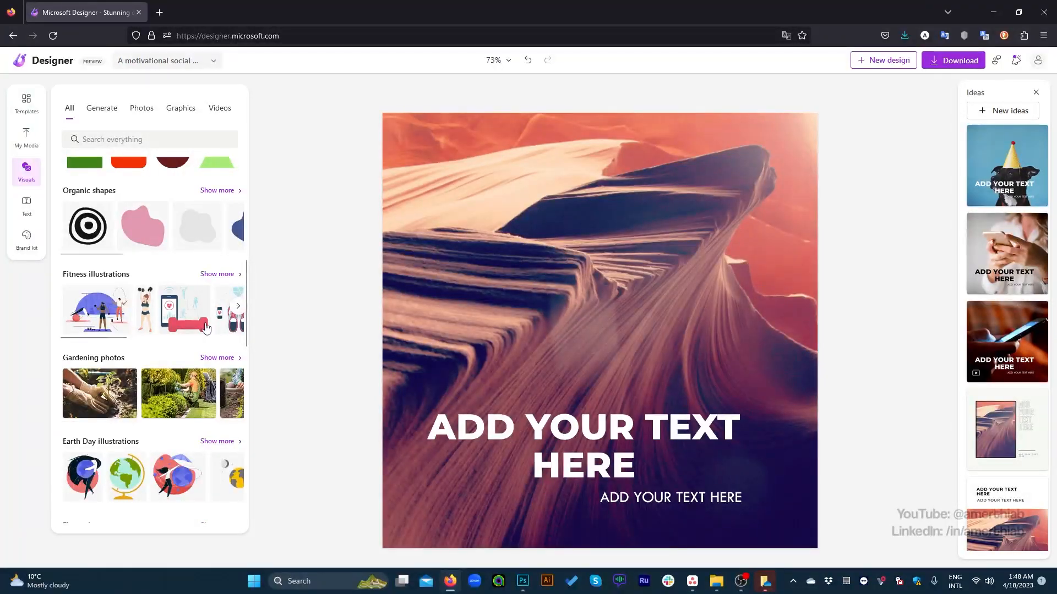
left_click(35, 252)
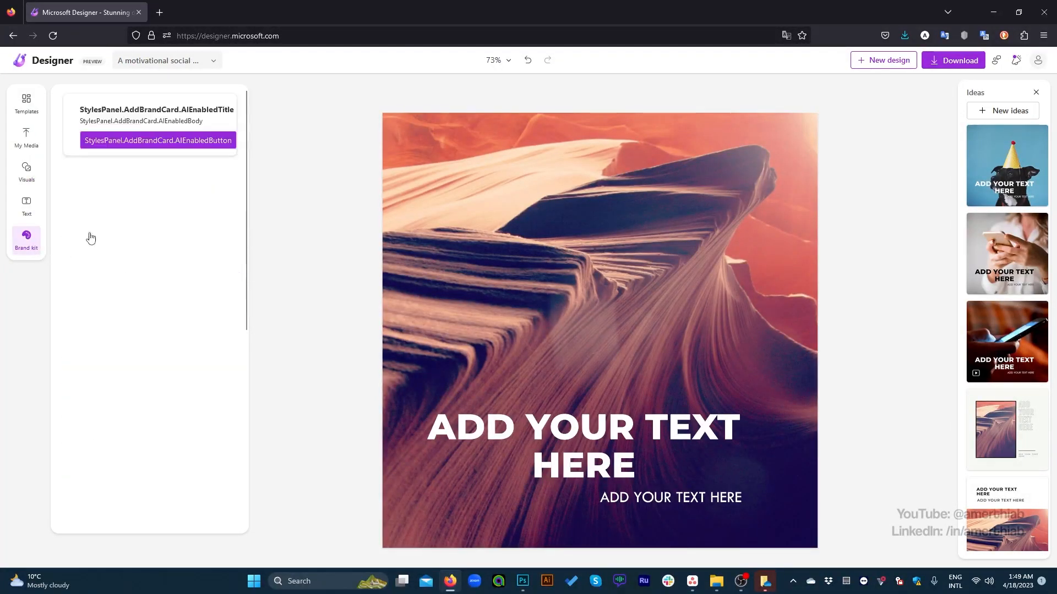
scroll(169, 308, "down", 6)
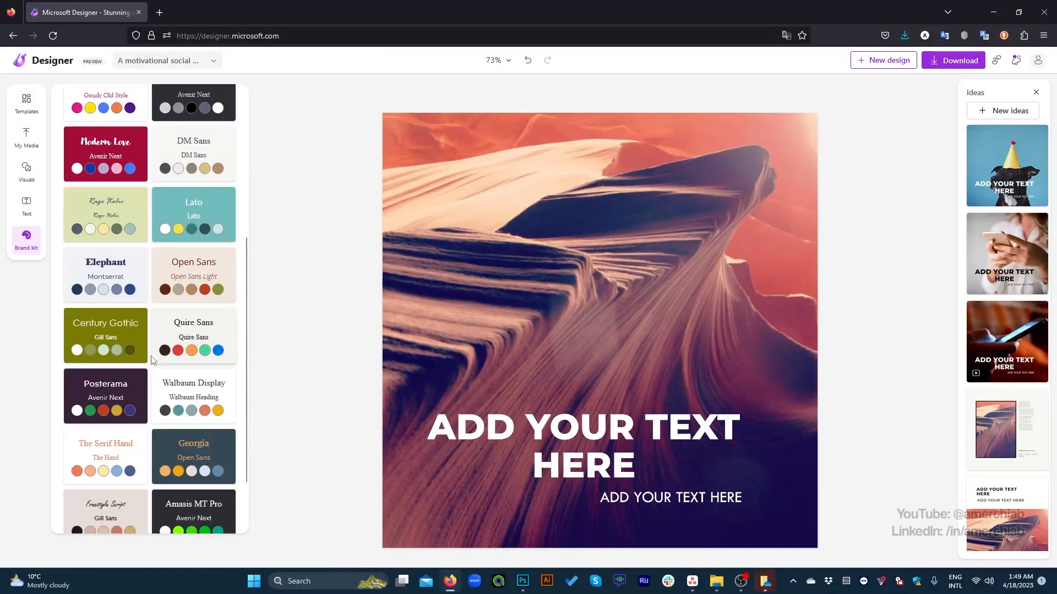
scroll(162, 381, "up", 6)
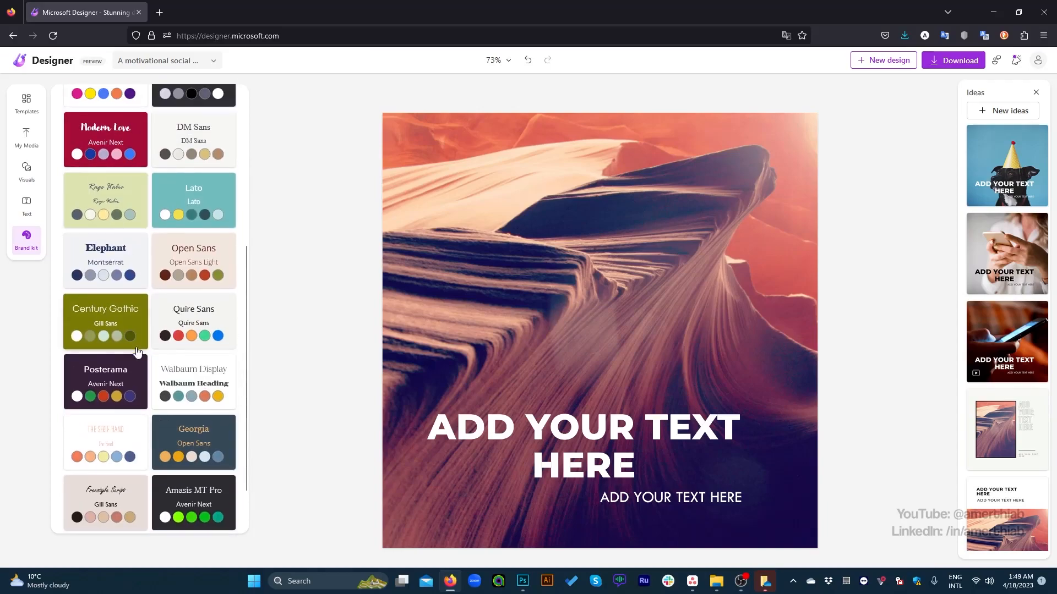
left_click(26, 206)
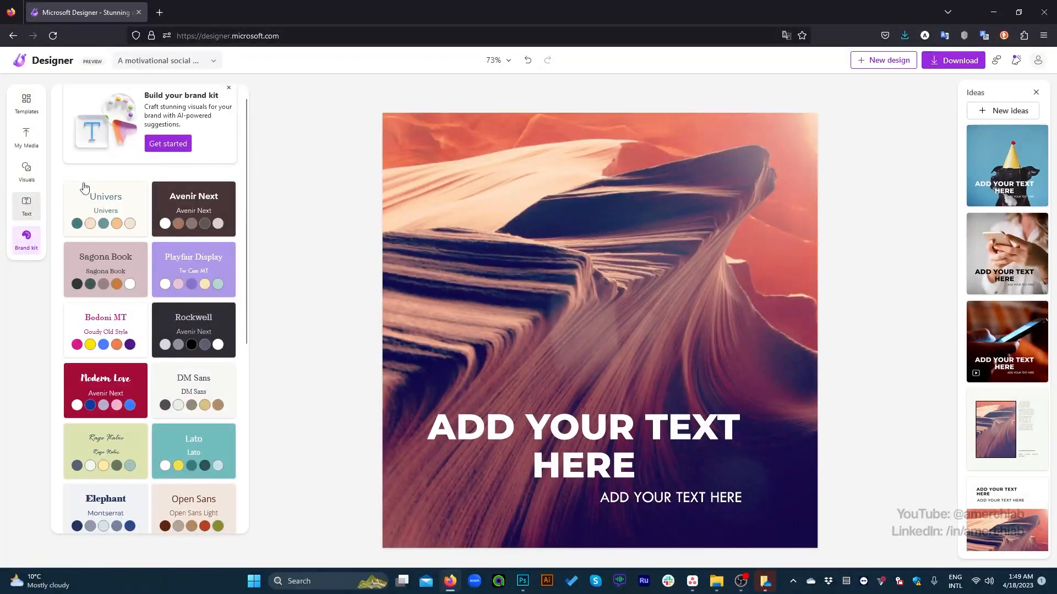
left_click(27, 170)
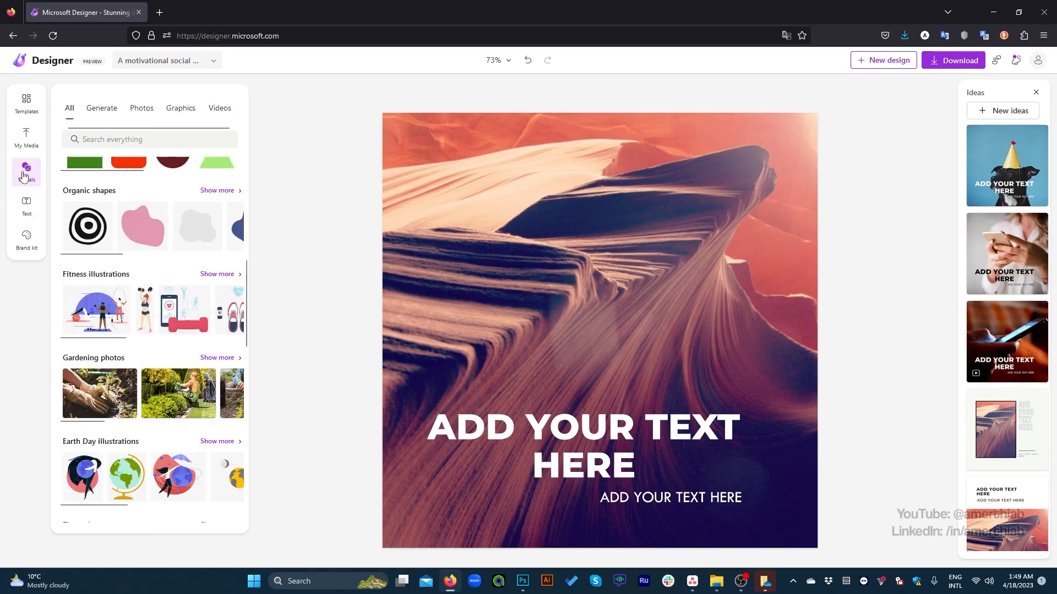
left_click(32, 143)
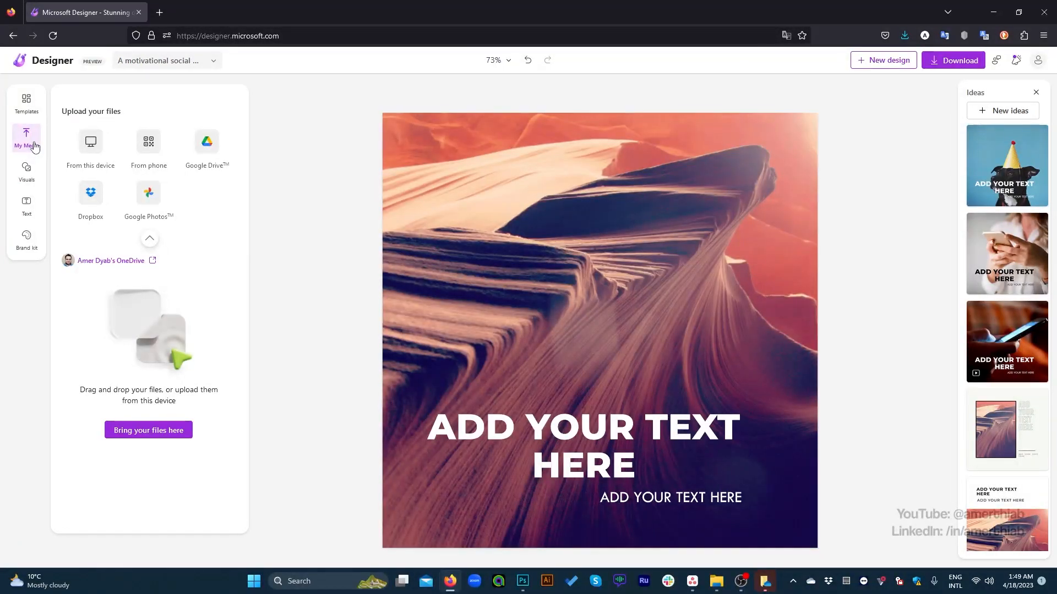
left_click(32, 106)
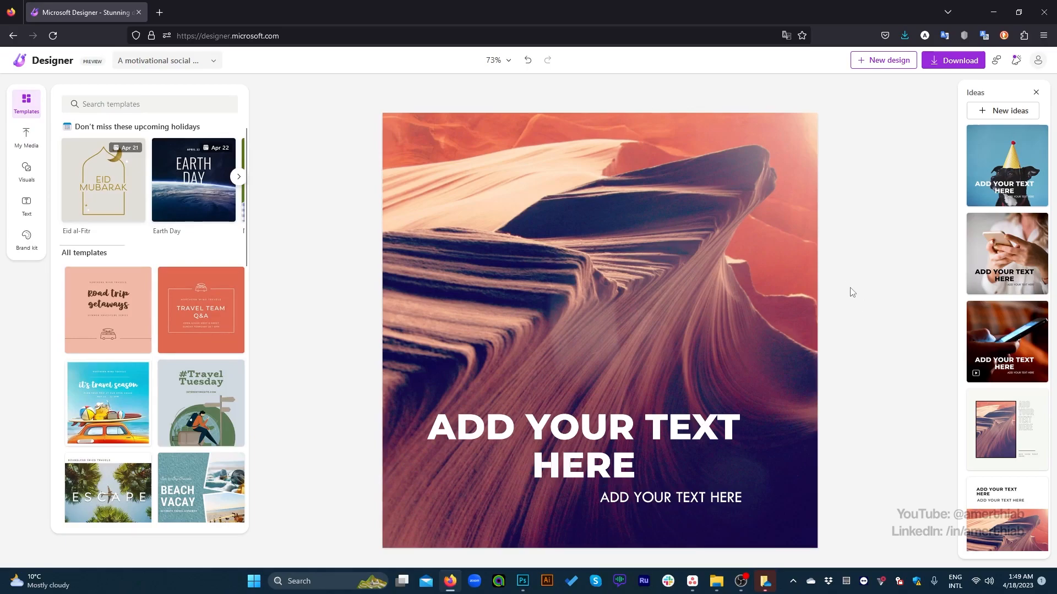
left_click(518, 436)
double_click(479, 418)
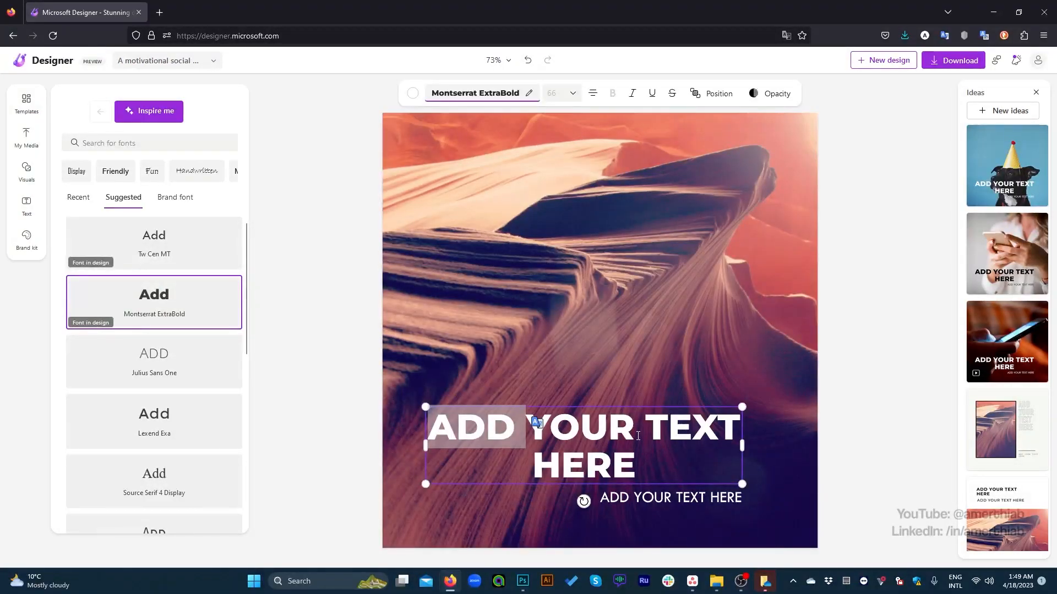
Step: Switch to Photoshop, maximize its window and view the original motivation post up close
left_click(1019, 11)
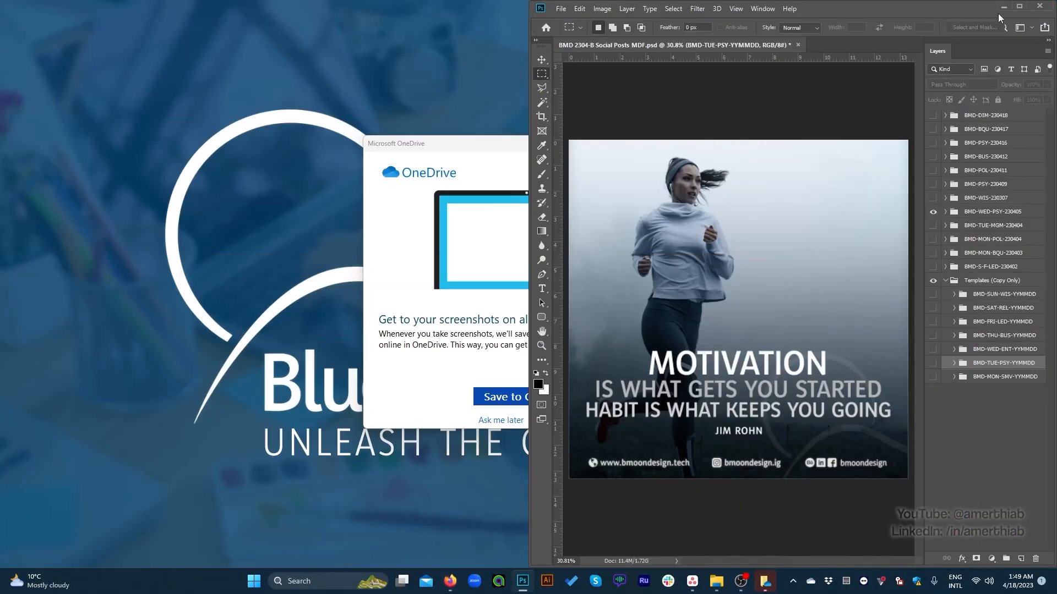
left_click(1019, 7)
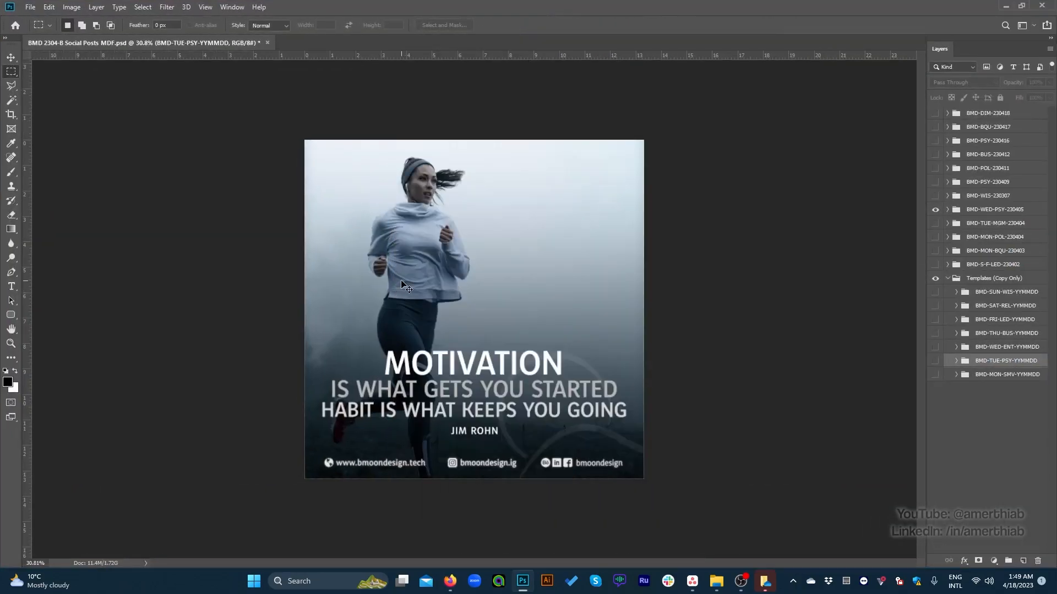
scroll(453, 303, "up", 2)
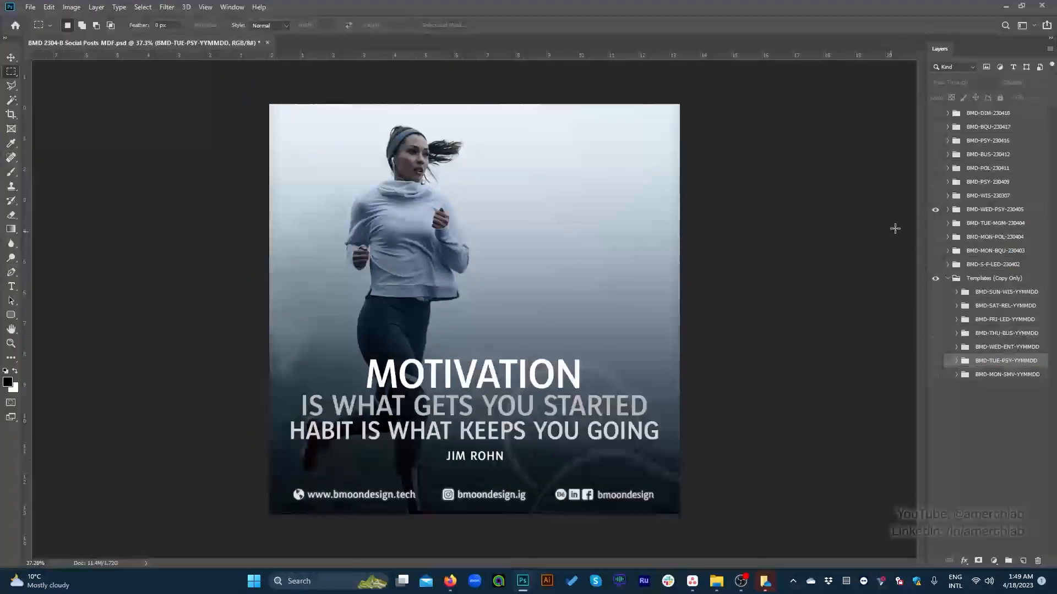
Step: Show the BMD-SAT-REL-YYMMDD template instead of the motivation post and inspect the layers in its Template group
left_click(935, 210)
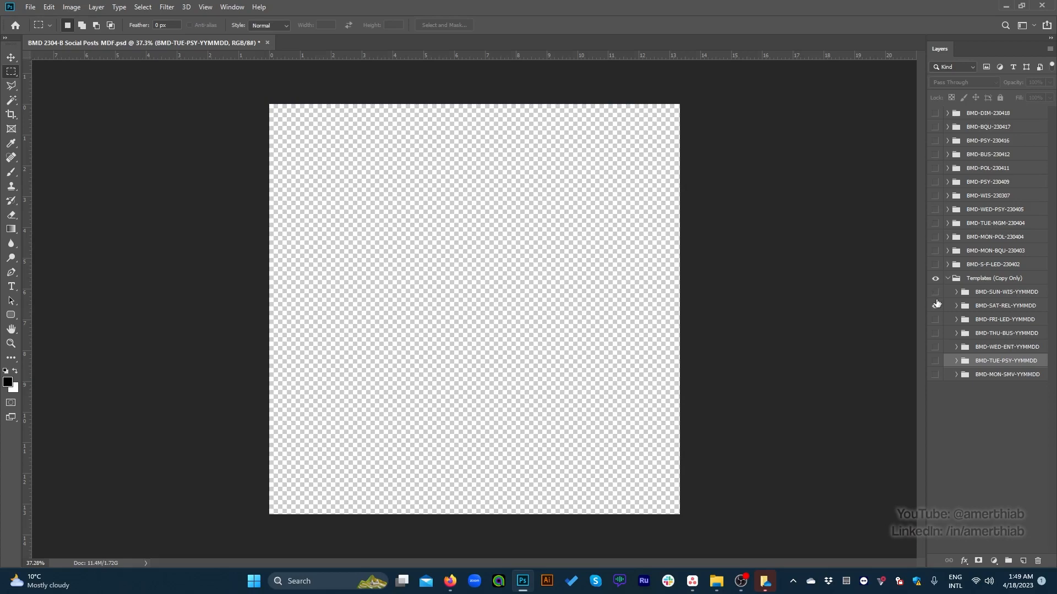
left_click(935, 305)
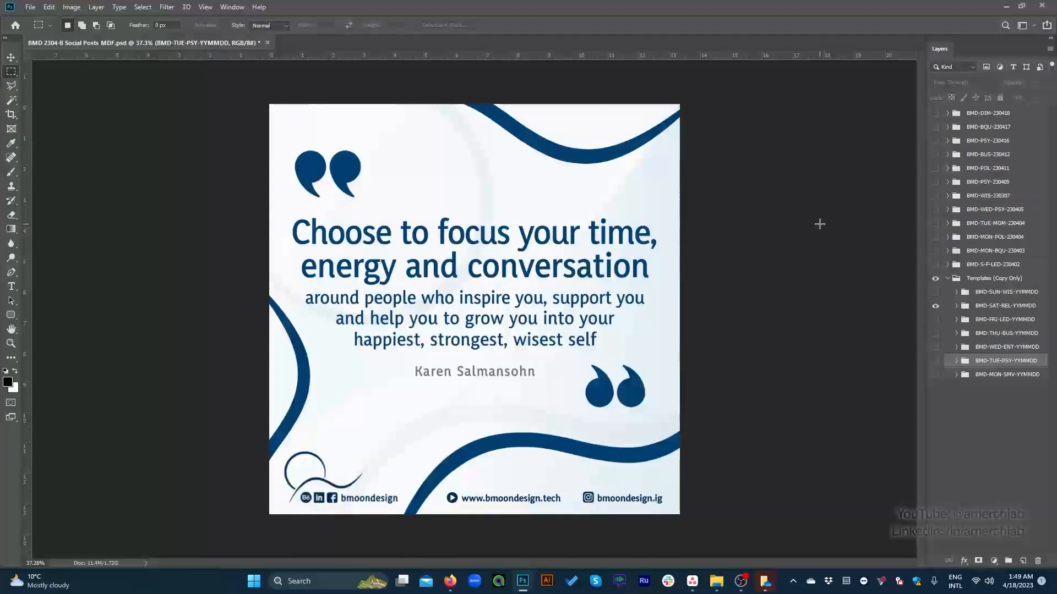
left_click(956, 306)
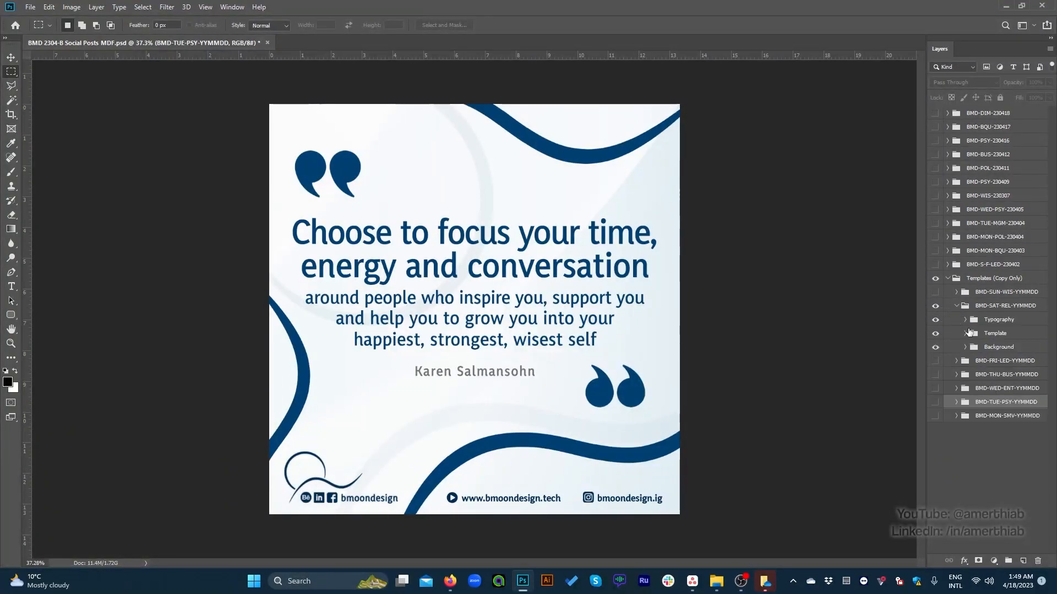
left_click(965, 334)
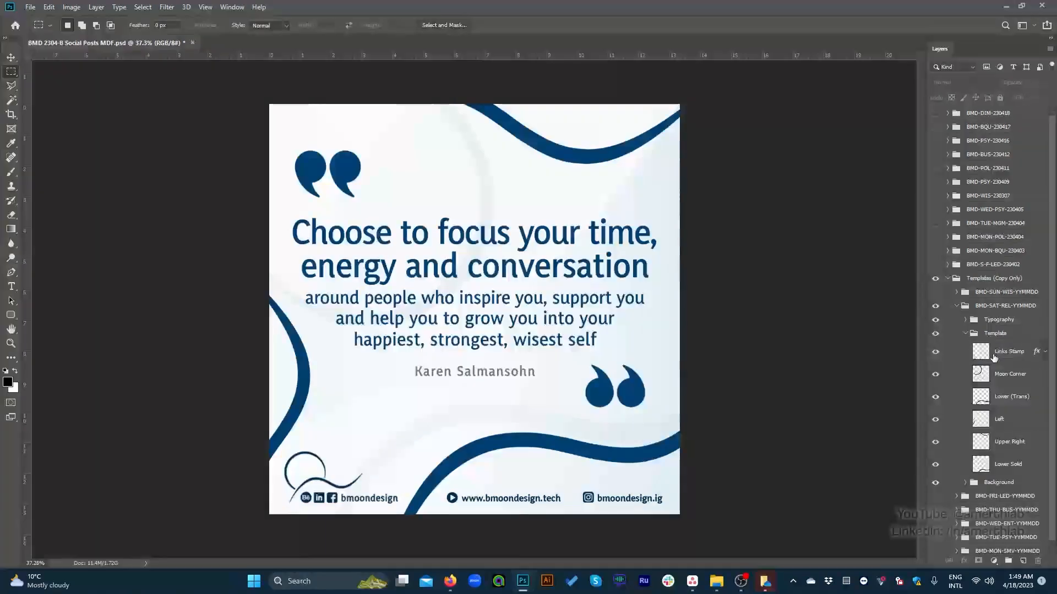
left_click(984, 354)
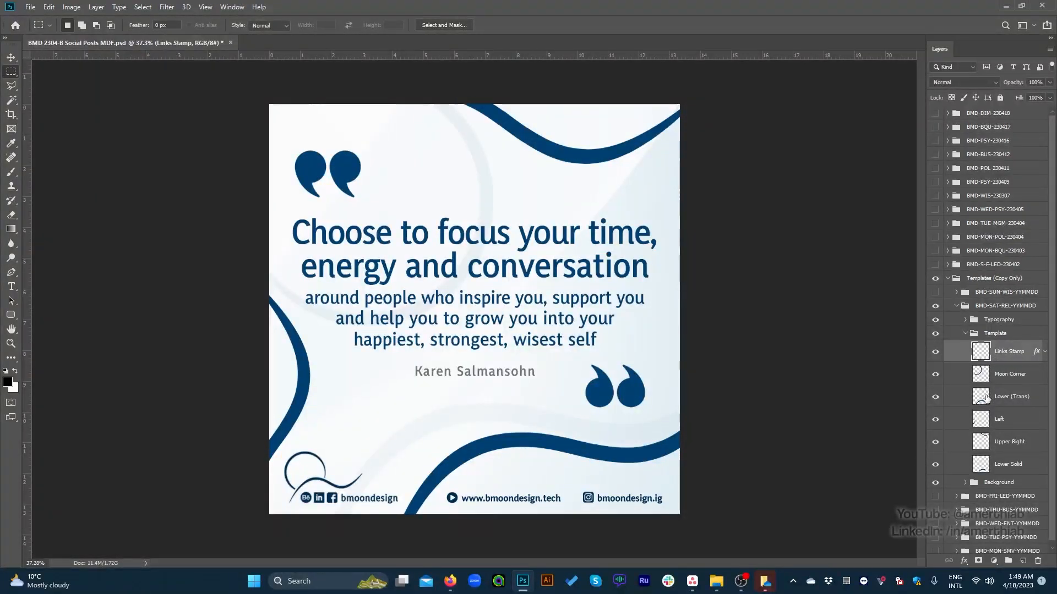
left_click(956, 306)
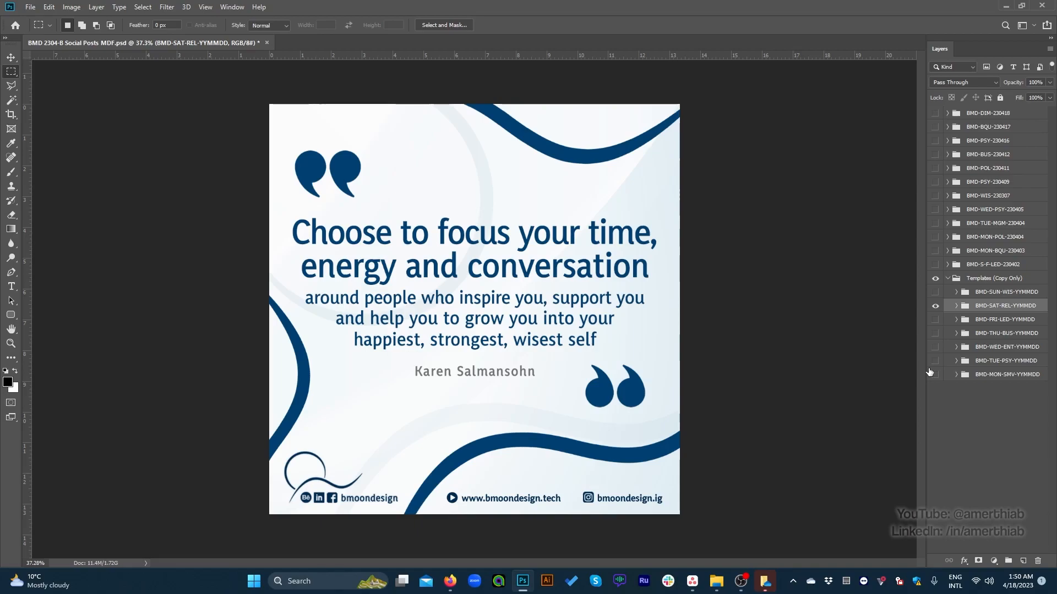
Step: Preview the BMD-MON-BQU-230403, BMD-MON-POL-230404 and BMD-TUE-MGM-230404 posts one by one, ending on the BMD-WED-PSY-230405 motivation post
left_click(935, 306)
left_click(934, 251)
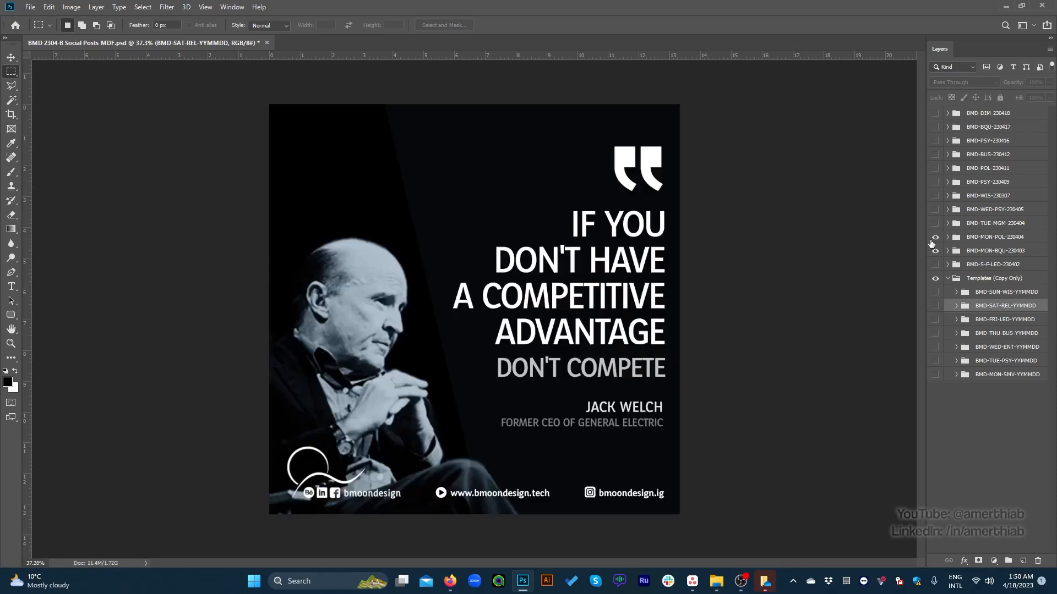
left_click(933, 236)
left_click(934, 250)
left_click(934, 236)
left_click(934, 223)
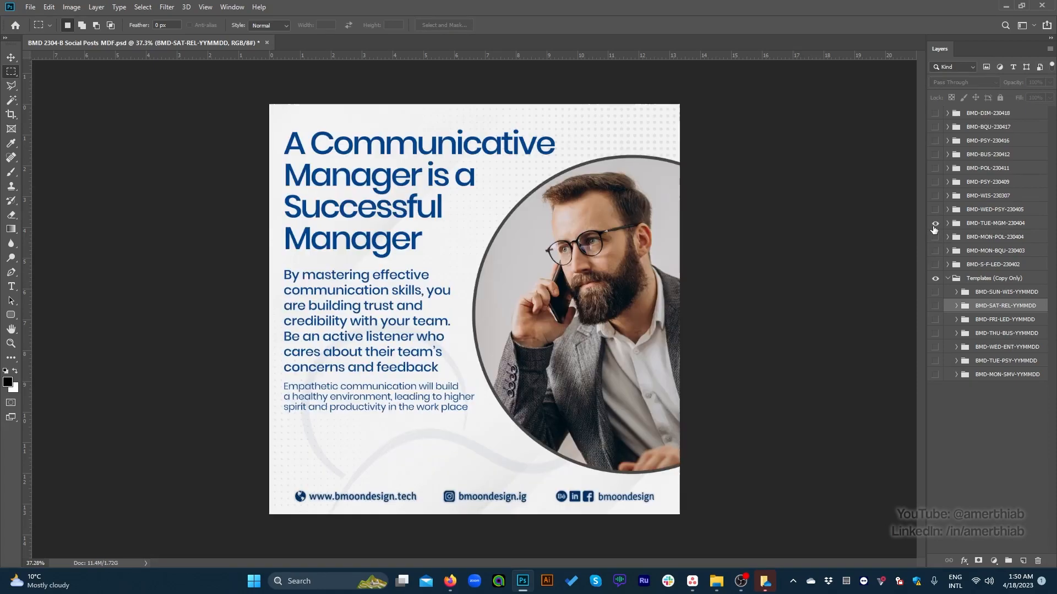
left_click(934, 223)
left_click(935, 209)
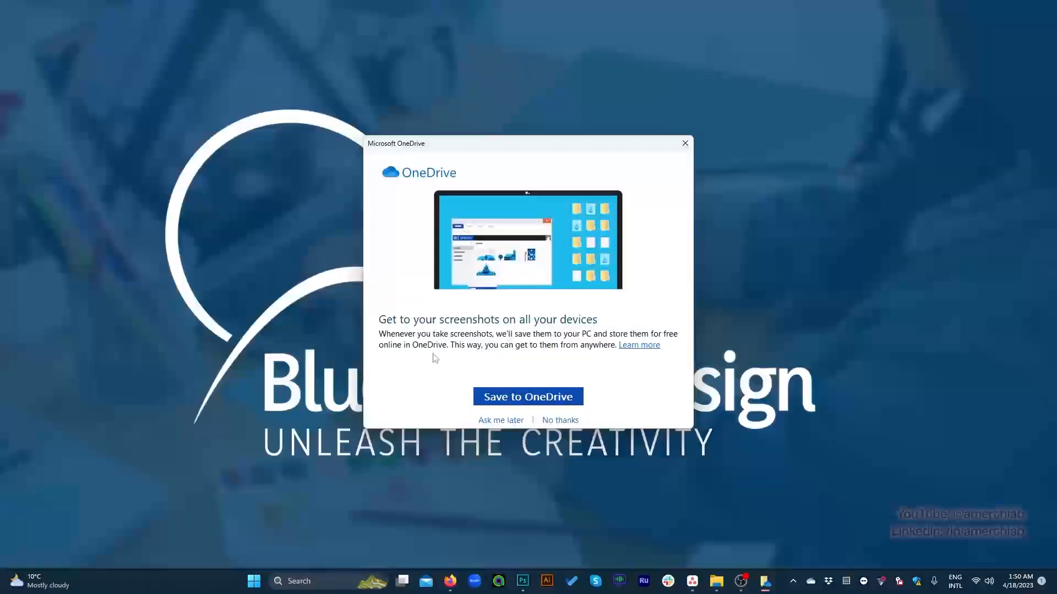
Step: Dismiss the OneDrive screenshot dialog on the desktop and return to the Photoshop document
left_click(685, 143)
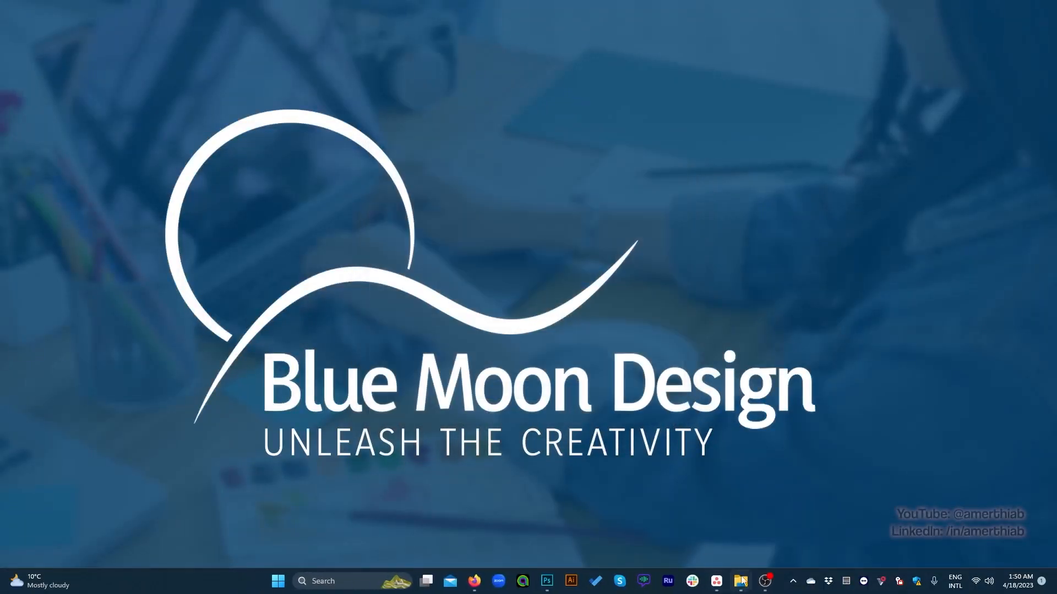
left_click(764, 582)
left_click(764, 583)
left_click(546, 582)
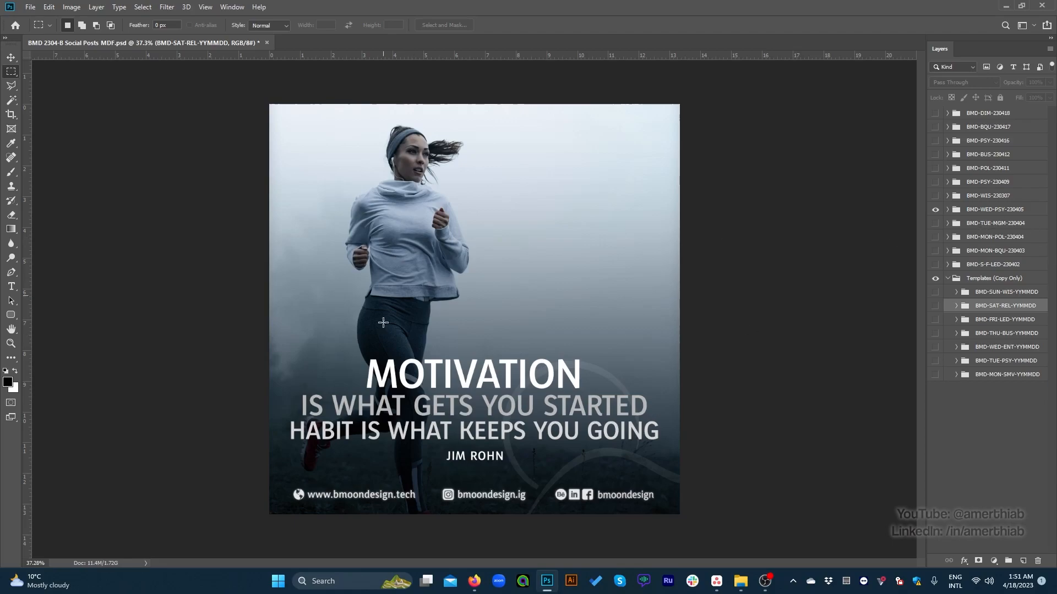
Step: Hide the BMD-WED-PSY-230405 group and show the BMD-DIM-230418 digital marketing post
left_click(935, 209)
left_click(935, 209)
left_click(935, 209)
left_click(935, 112)
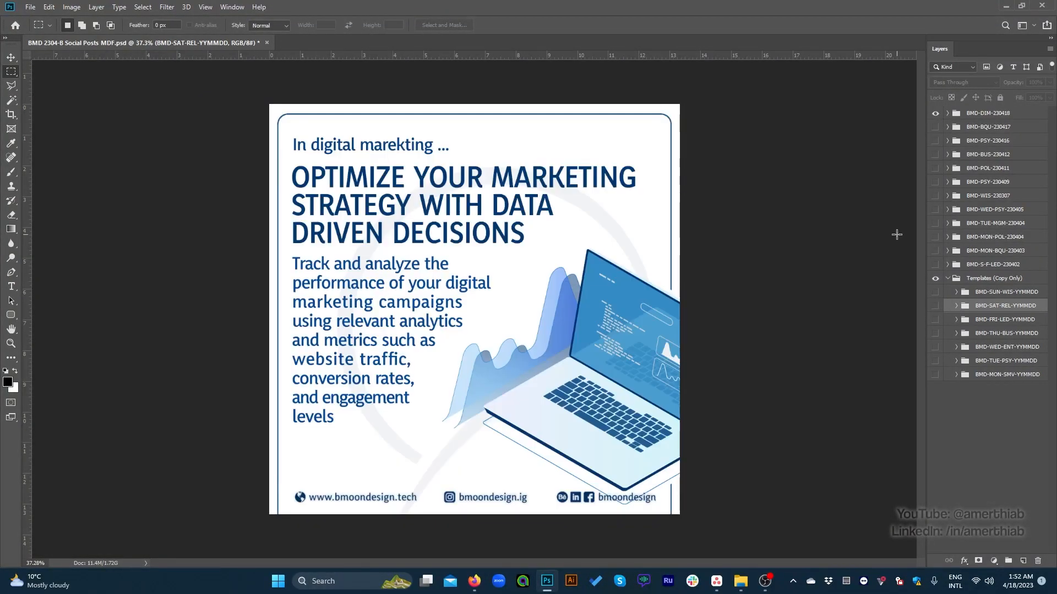